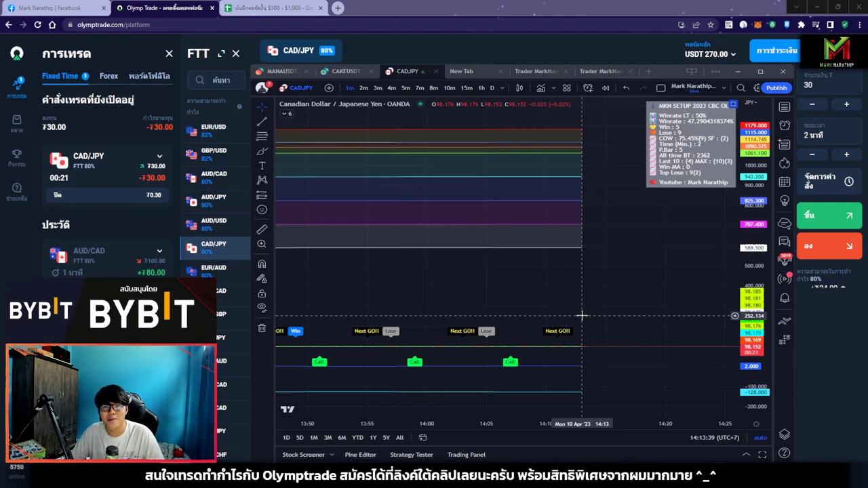
{"action": "left_click", "coordinate": [828, 335]}
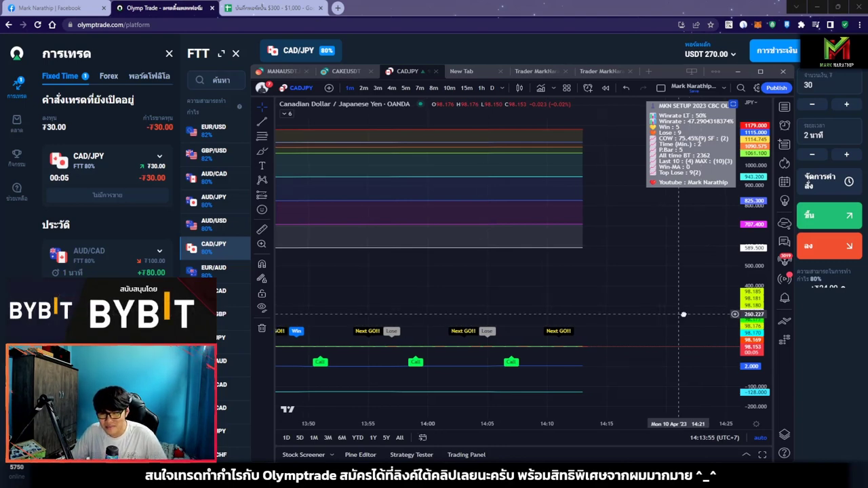
{"action": "scroll", "coordinate": [621, 303], "scroll_direction": "up", "scroll_amount": 3}
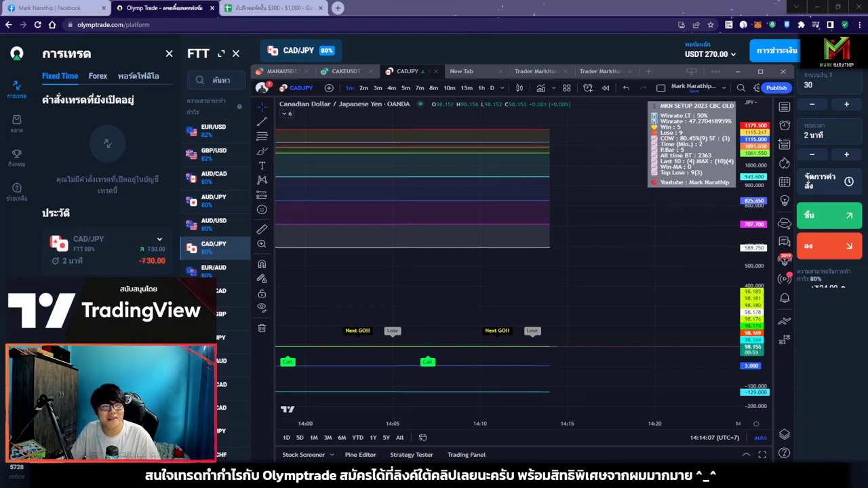
Switch to the Google Sheets trade log and record trade 1 with an amount of 30 and a result of -100.00%.
{"action": "key", "text": "alt+Tab"}
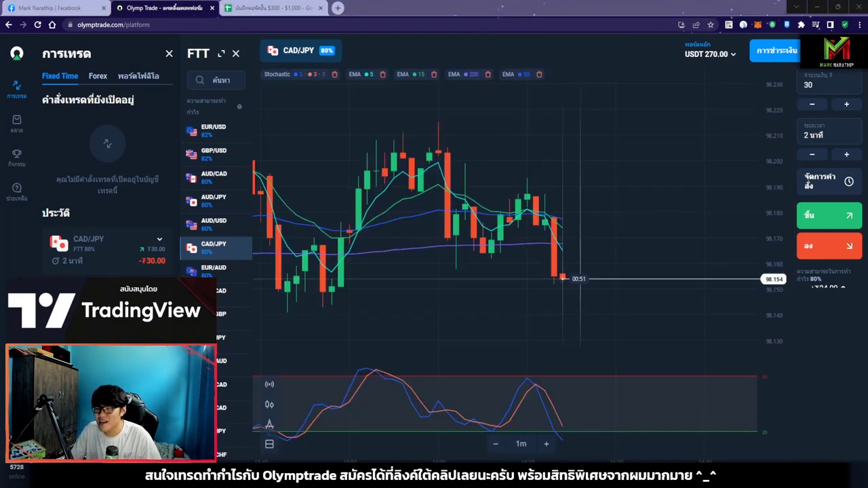
{"action": "left_click", "coordinate": [271, 7]}
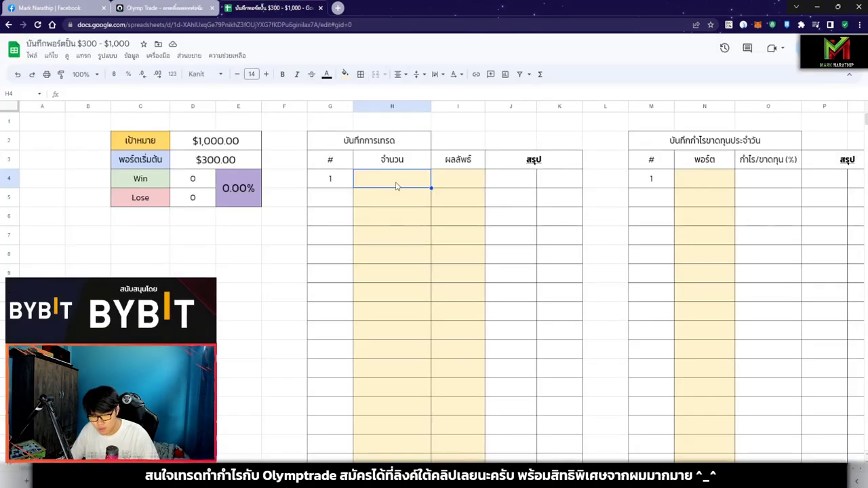
{"action": "type", "text": "30"}
{"action": "left_click", "coordinate": [453, 186]}
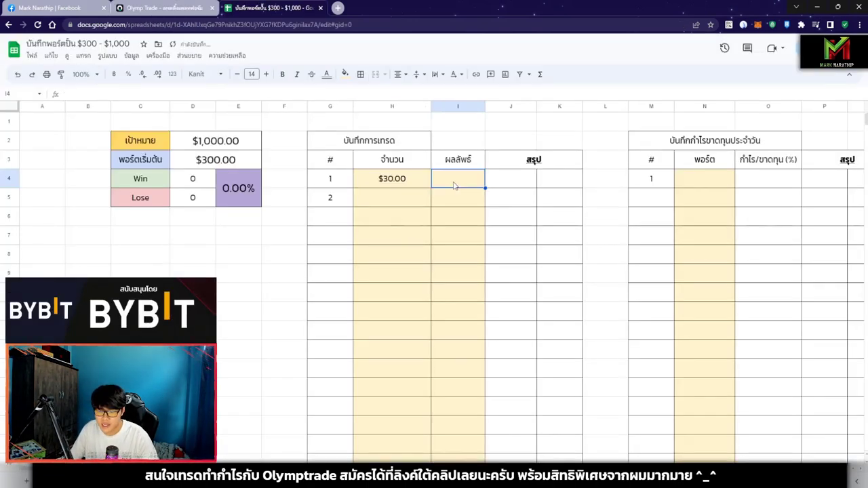
{"action": "type", "text": "-100.00"}
{"action": "key", "text": "Return"}
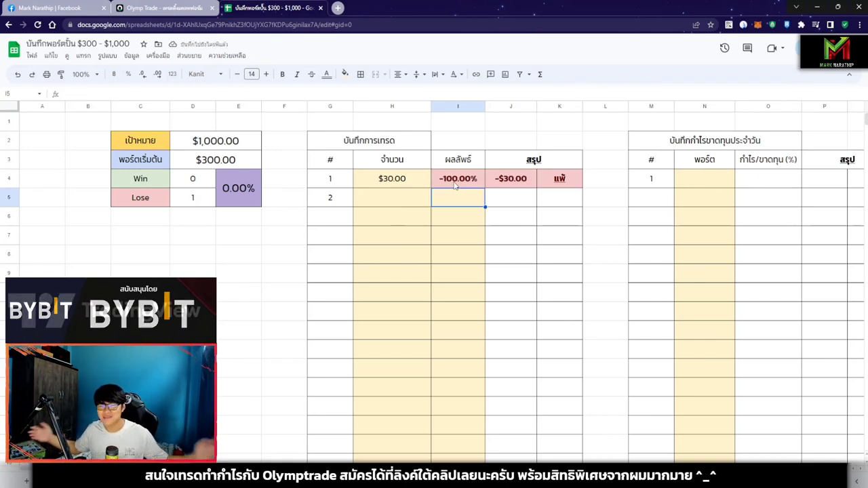
Enter 75 as the amount of trade 2 in the trade log.
{"action": "scroll", "coordinate": [535, 195], "scroll_direction": "right", "scroll_amount": 5}
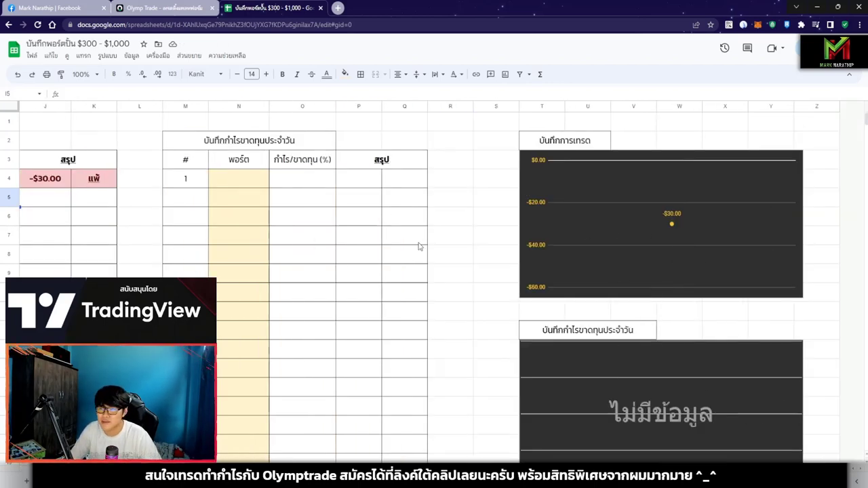
{"action": "scroll", "coordinate": [418, 247], "scroll_direction": "left", "scroll_amount": 4}
{"action": "left_click", "coordinate": [333, 198]}
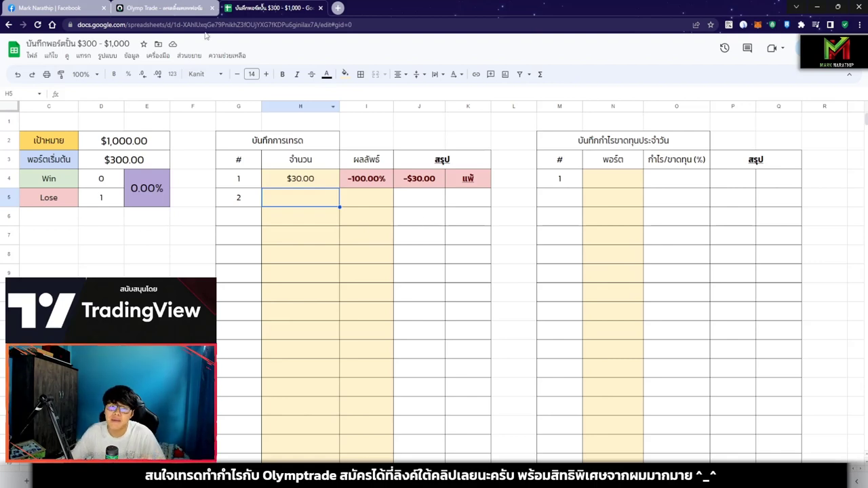
{"action": "left_click", "coordinate": [197, 8]}
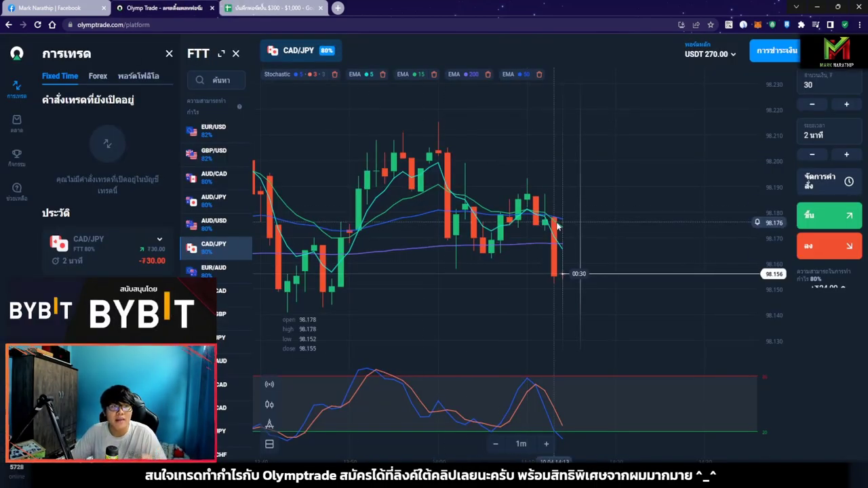
{"action": "key", "text": "ctrl+Tab"}
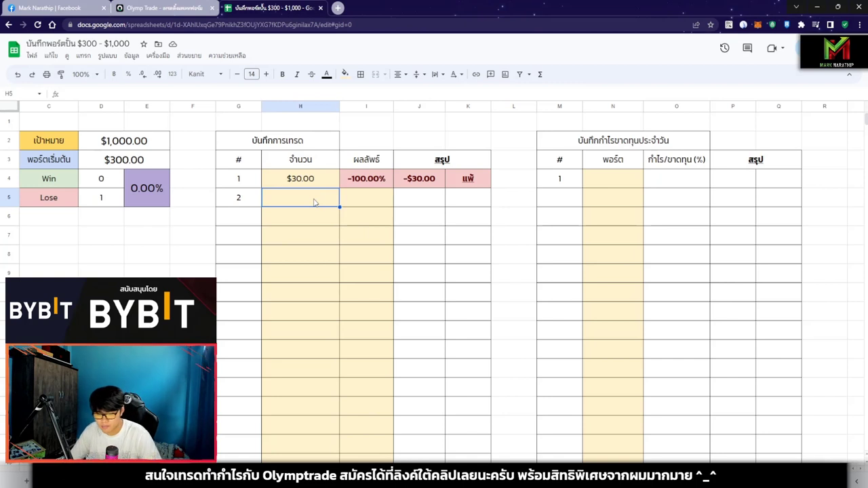
{"action": "type", "text": "75"}
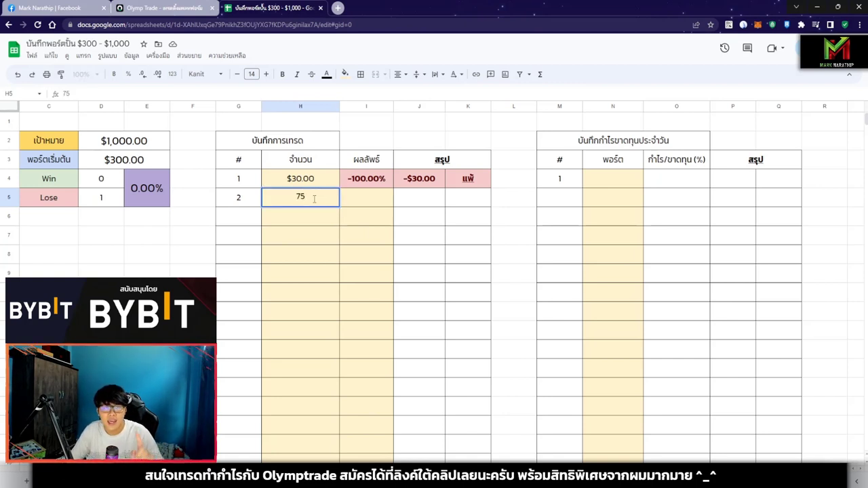
{"action": "key", "text": "Return"}
{"action": "left_click", "coordinate": [314, 201]}
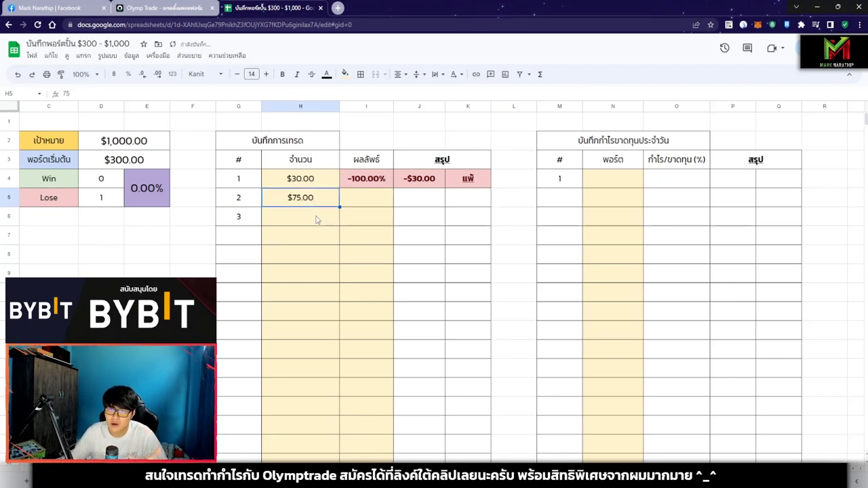
Test an 80% result for trade 2, inspect its summary formula, and clear the result cell again.
{"action": "key", "text": "ctrl+shift+Tab"}
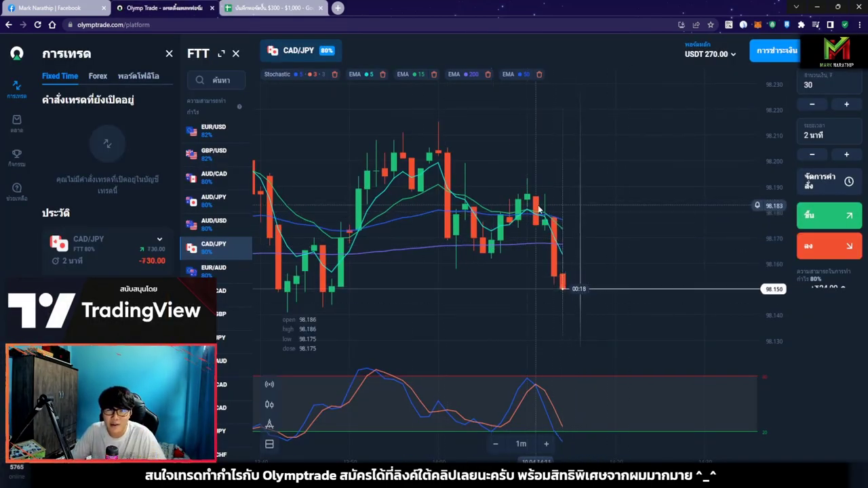
{"action": "key", "text": "ctrl+Tab"}
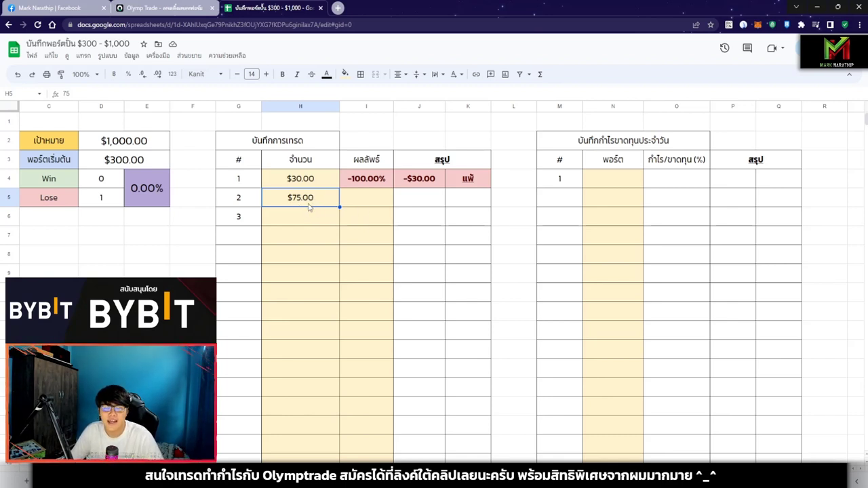
{"action": "left_click", "coordinate": [363, 206]}
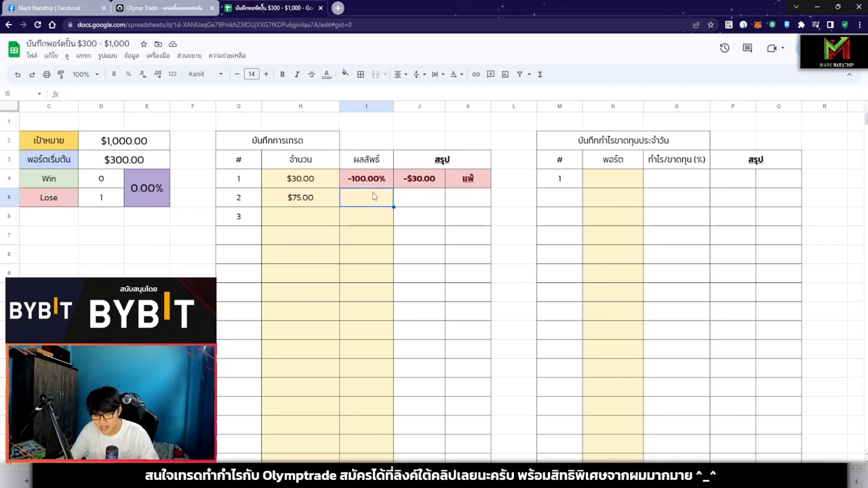
{"action": "type", "text": "80%"}
{"action": "key", "text": "Return"}
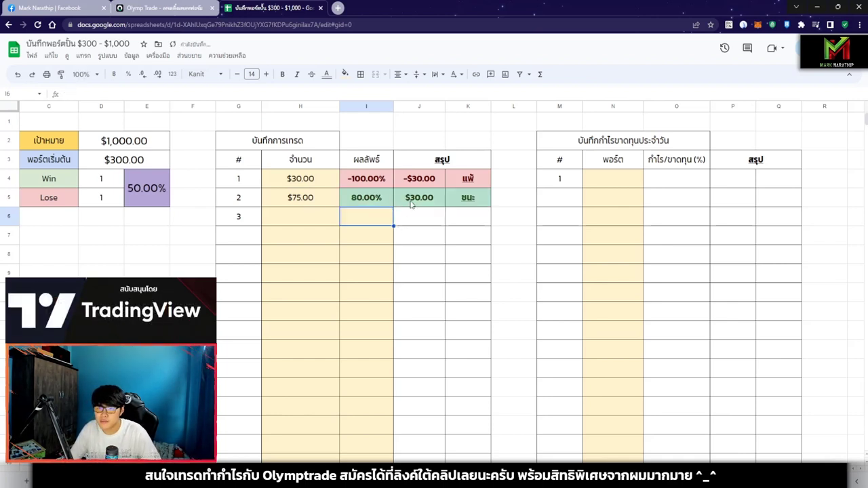
{"action": "left_click", "coordinate": [375, 200]}
{"action": "left_click", "coordinate": [418, 203]}
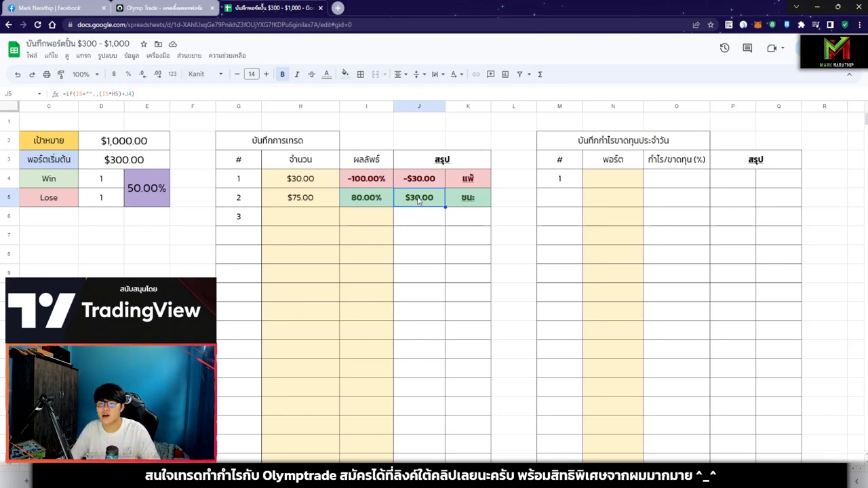
{"action": "left_click", "coordinate": [369, 198]}
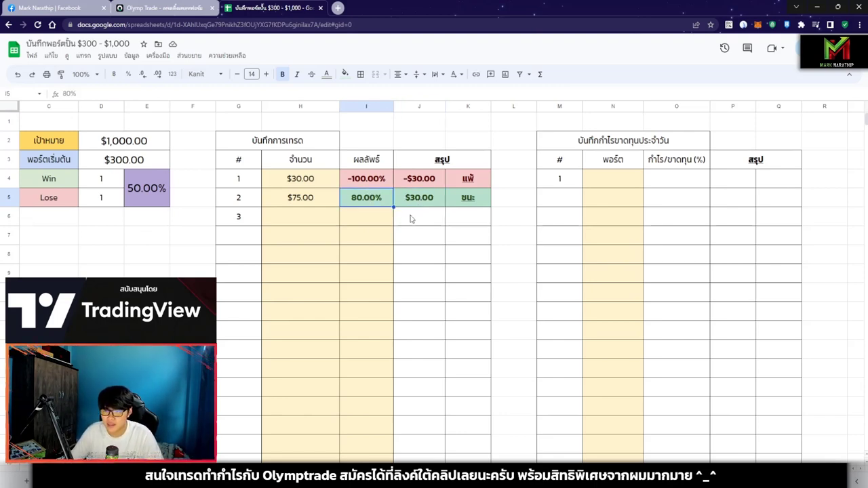
{"action": "key", "text": "Delete"}
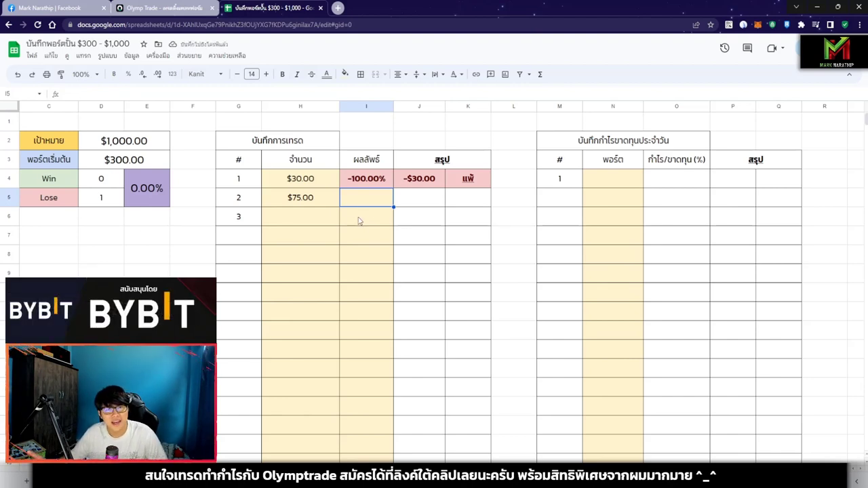
Switch to Olymp Trade and set the CAD/JPY trade amount to 75.
{"action": "left_click", "coordinate": [161, 7]}
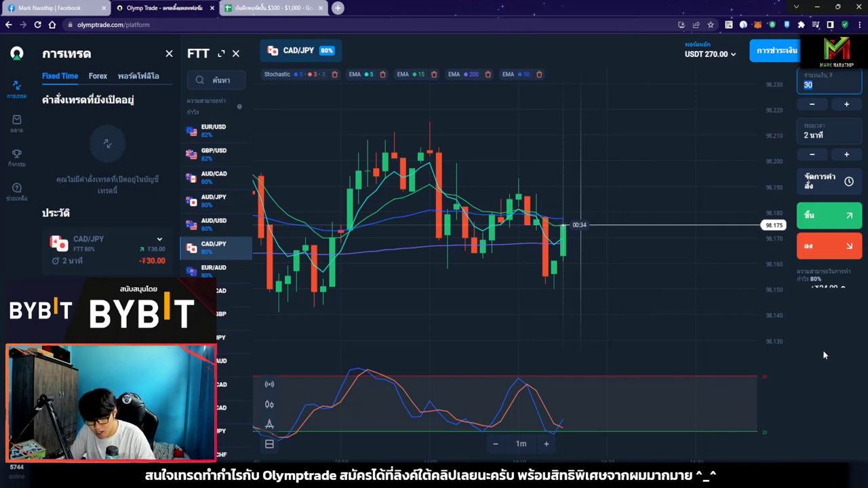
{"action": "type", "text": "75"}
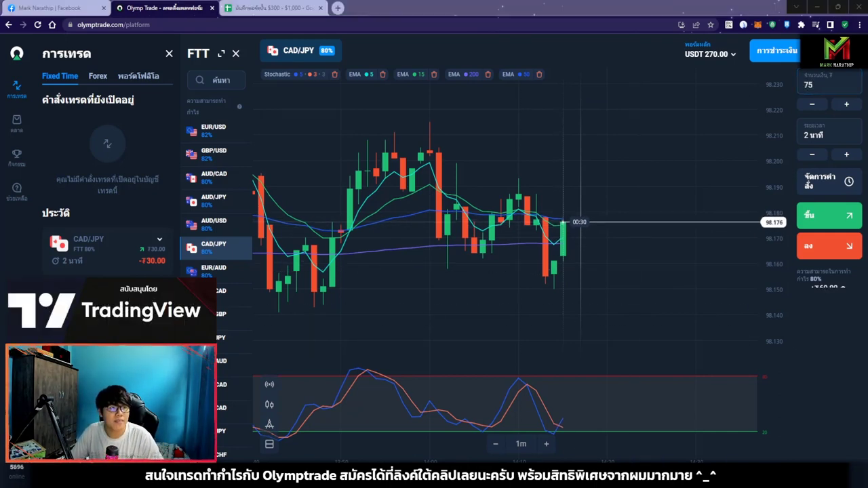
Switch to the TradingView CAD/JPY chart and examine the Call signal at 14:15 and the Next GO!! and Lose markers before it.
{"action": "key", "text": "alt+Tab"}
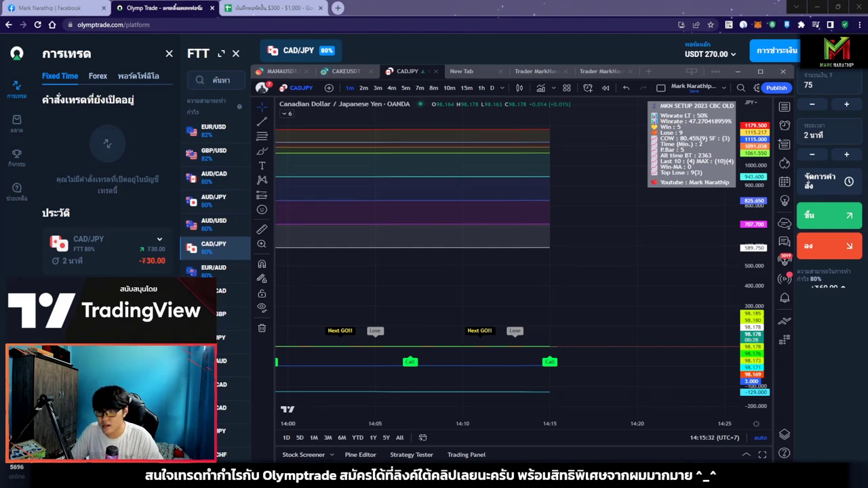
{"action": "scroll", "coordinate": [566, 300], "scroll_direction": "down", "scroll_amount": 3}
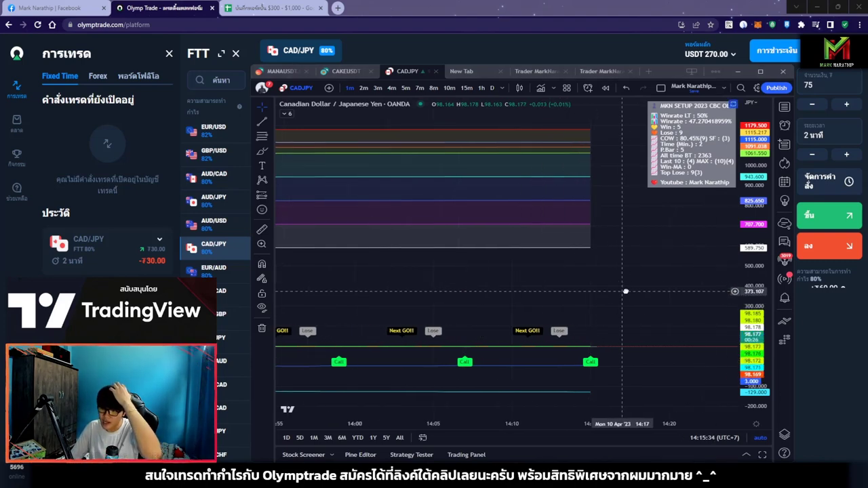
{"action": "scroll", "coordinate": [625, 291], "scroll_direction": "up", "scroll_amount": 2}
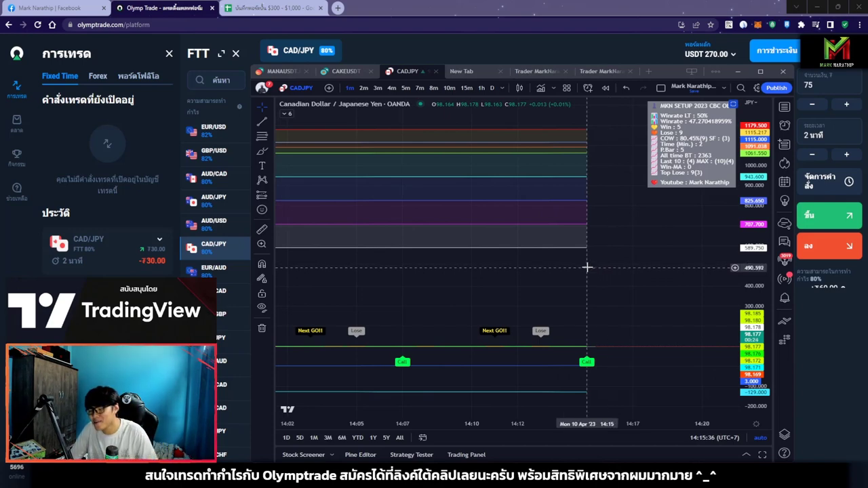
{"action": "scroll", "coordinate": [587, 267], "scroll_direction": "up", "scroll_amount": 4}
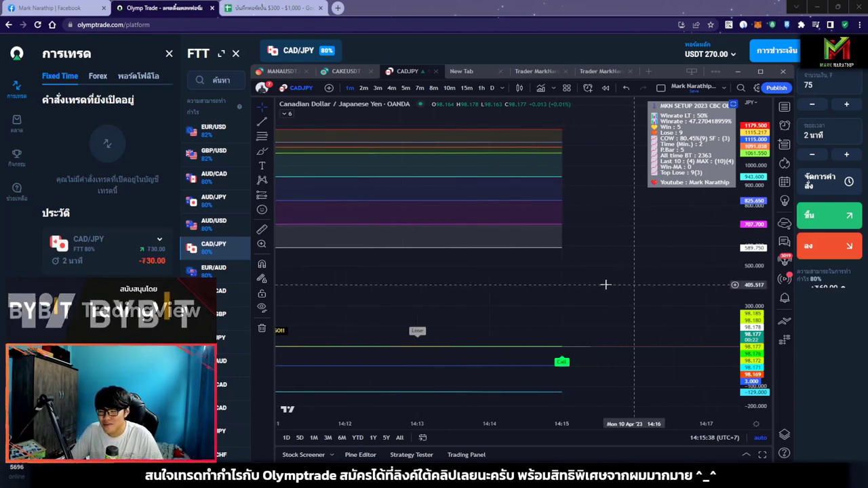
{"action": "scroll", "coordinate": [600, 281], "scroll_direction": "down", "scroll_amount": 3}
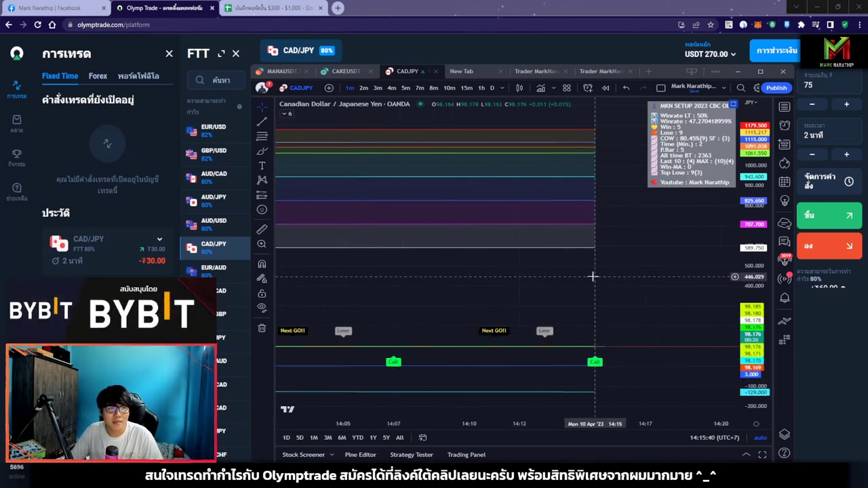
{"action": "left_click_drag", "start_coordinate": [593, 276], "coordinate": [553, 270]}
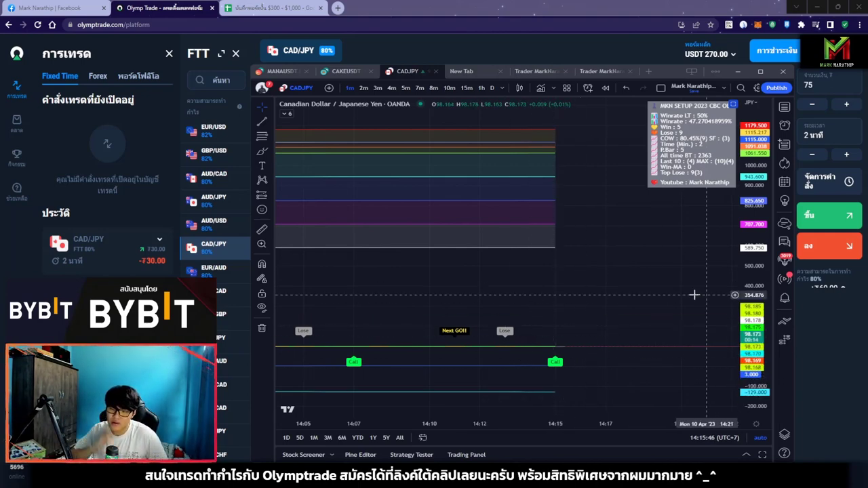
{"action": "left_click_drag", "start_coordinate": [691, 294], "coordinate": [678, 290]}
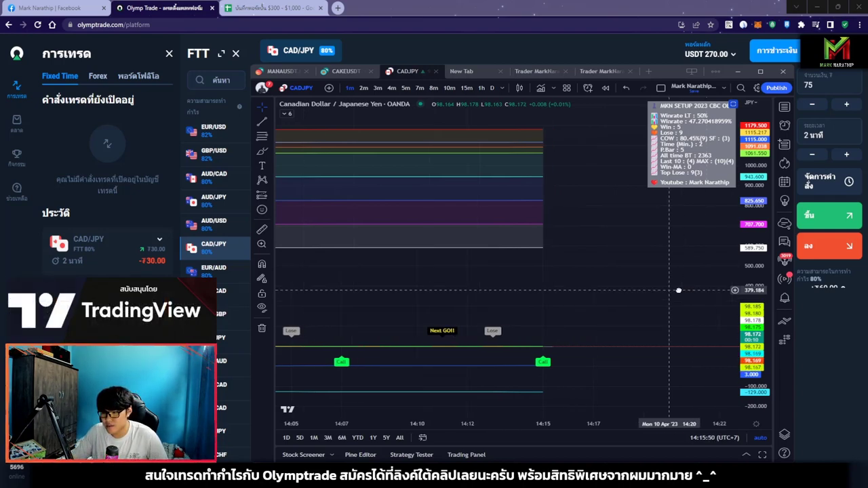
{"action": "left_click_drag", "start_coordinate": [686, 292], "coordinate": [698, 295]}
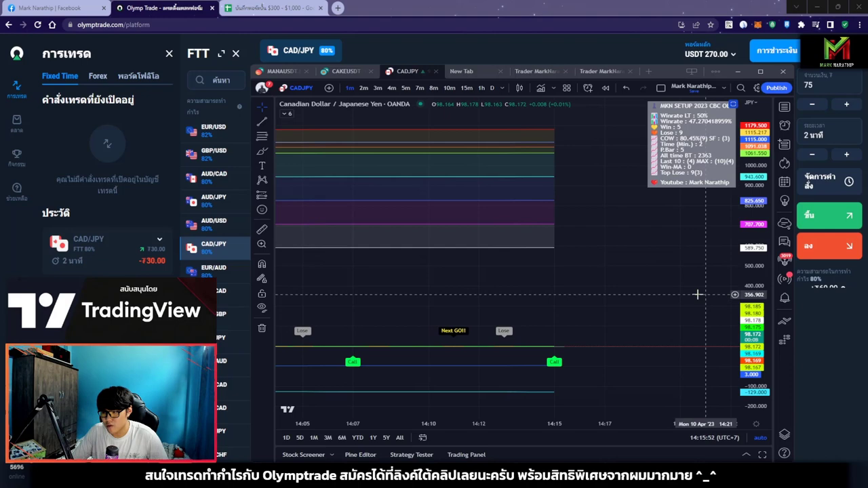
{"action": "scroll", "coordinate": [698, 295], "scroll_direction": "up", "scroll_amount": 2}
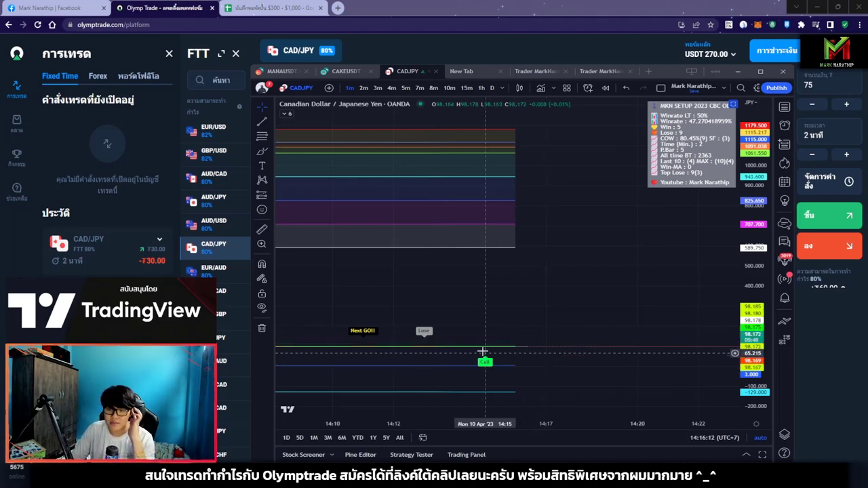
{"action": "left_click_drag", "start_coordinate": [482, 352], "coordinate": [543, 365]}
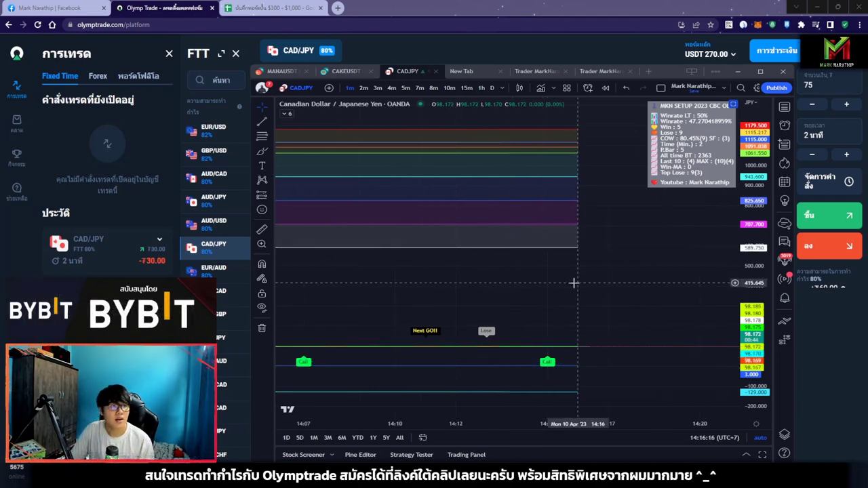
{"action": "scroll", "coordinate": [543, 326], "scroll_direction": "up", "scroll_amount": 1}
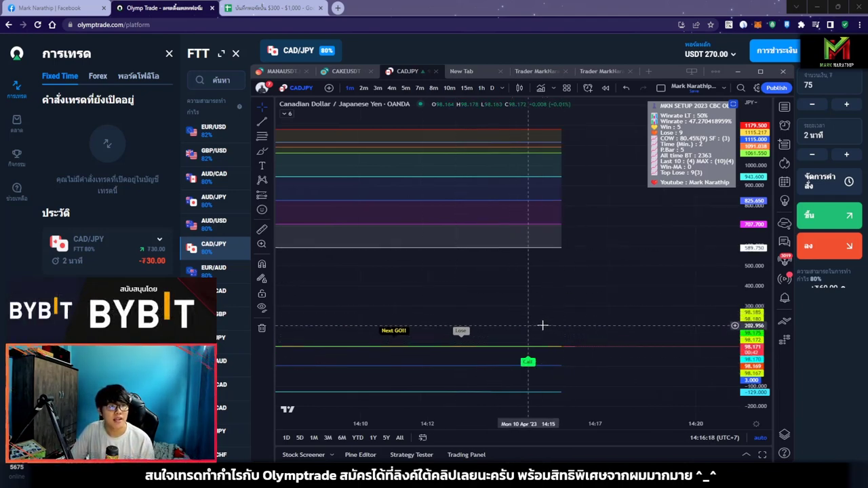
{"action": "scroll", "coordinate": [601, 310], "scroll_direction": "up", "scroll_amount": 2}
{"action": "left_click_drag", "start_coordinate": [562, 296], "coordinate": [606, 300]}
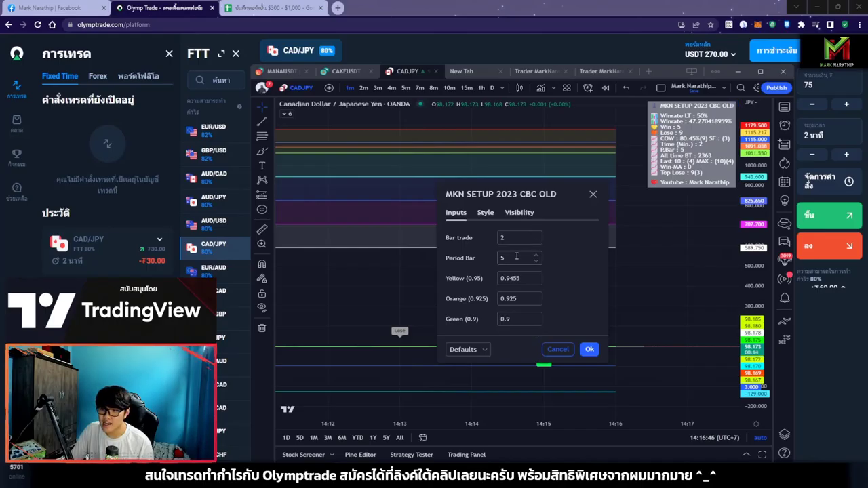
Check the Period Bar input of the MKN SETUP 2023 CBC OLD indicator and close its settings.
{"action": "left_click", "coordinate": [517, 257]}
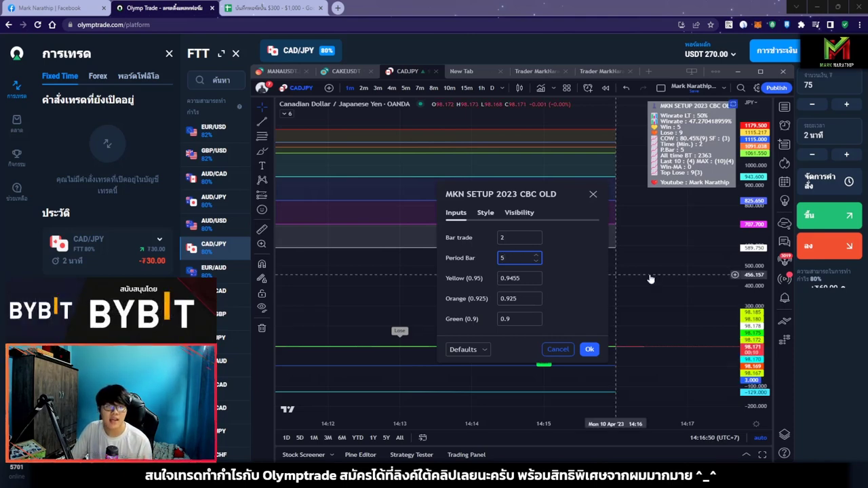
{"action": "left_click", "coordinate": [590, 349]}
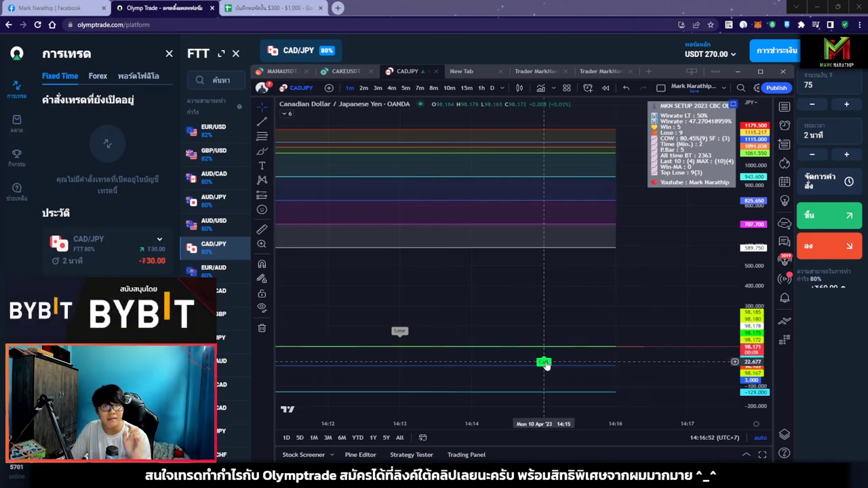
Check the Bar trade input of the MKN SETUP 2023 CBC OLD indicator and close its settings.
{"action": "double_click", "coordinate": [672, 162]}
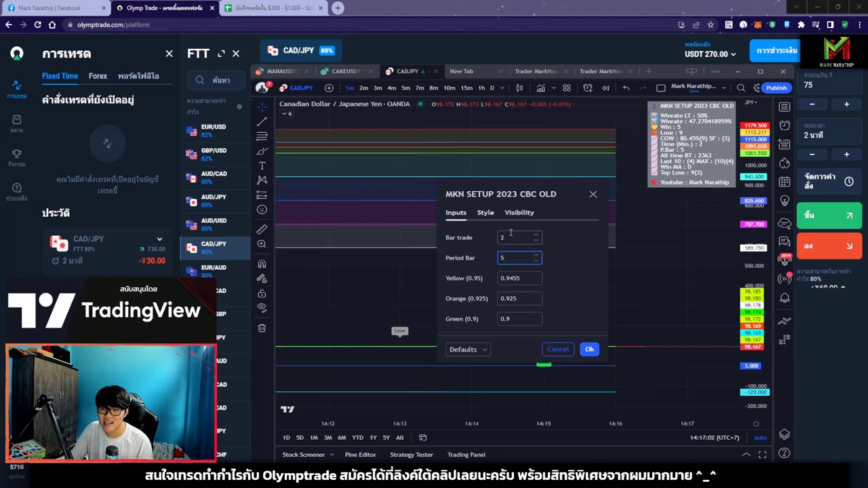
{"action": "left_click", "coordinate": [513, 238]}
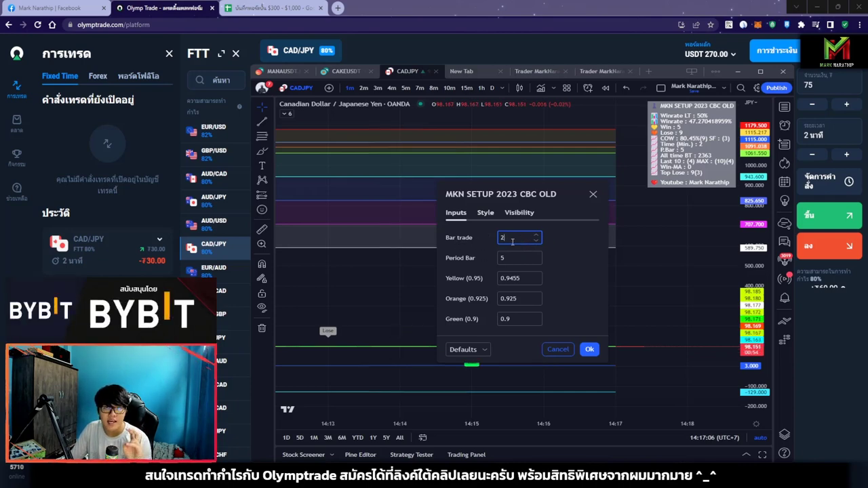
{"action": "key", "text": "Return"}
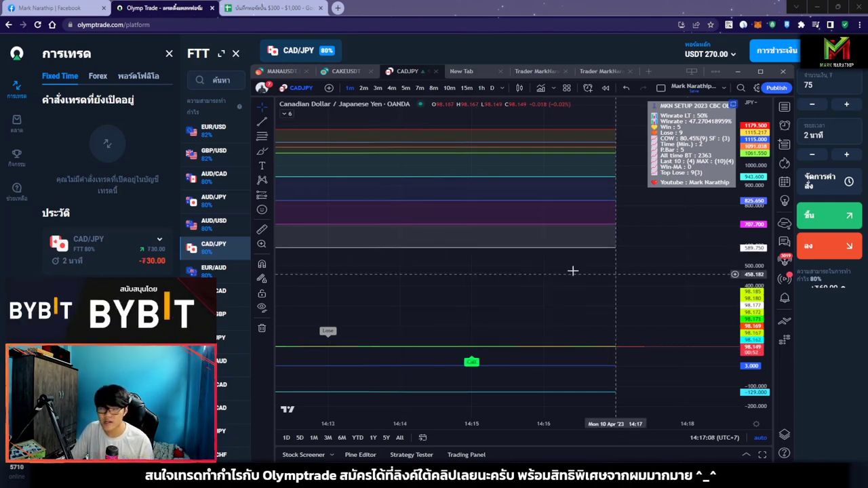
Switch to Olymp Trade and schedule a CAD/JPY Up order of 75 by time, opening at 14:20.
{"action": "key", "text": "alt+Tab"}
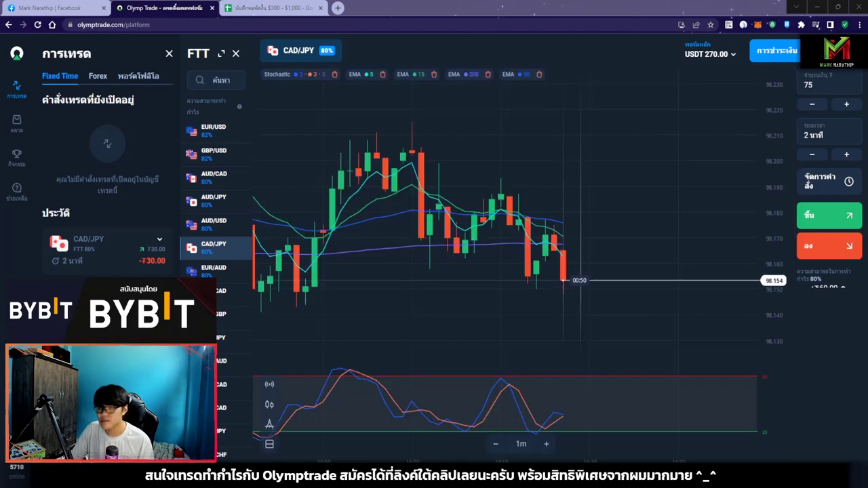
{"action": "left_click", "coordinate": [815, 134]}
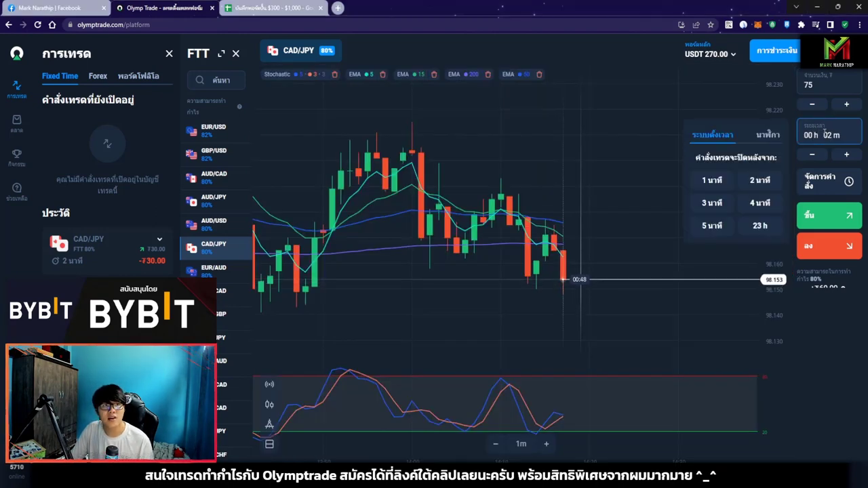
{"action": "left_click", "coordinate": [818, 183]}
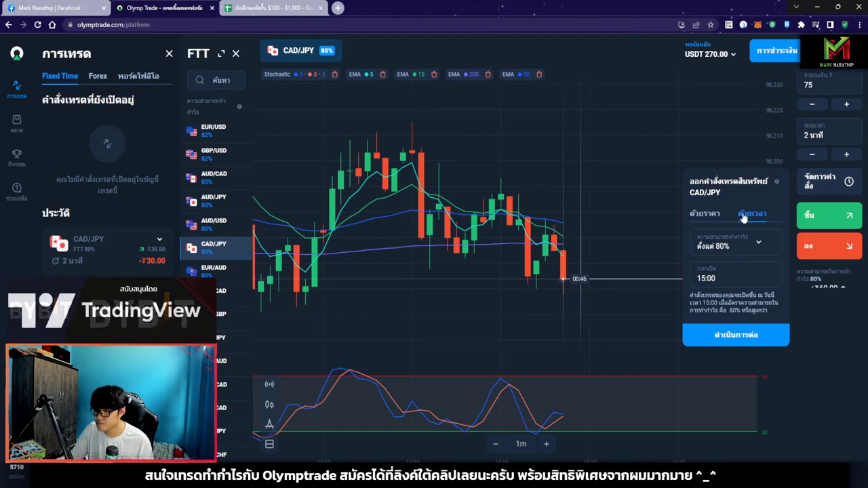
{"action": "left_click", "coordinate": [706, 279]}
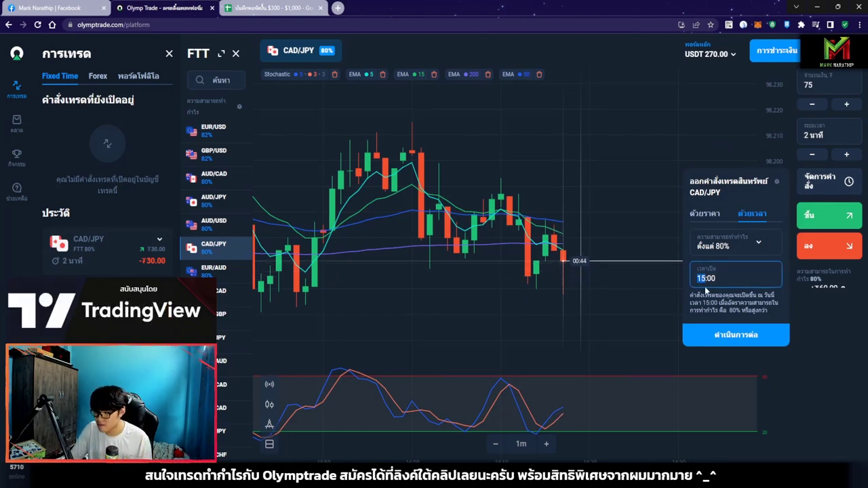
{"action": "type", "text": "14:20"}
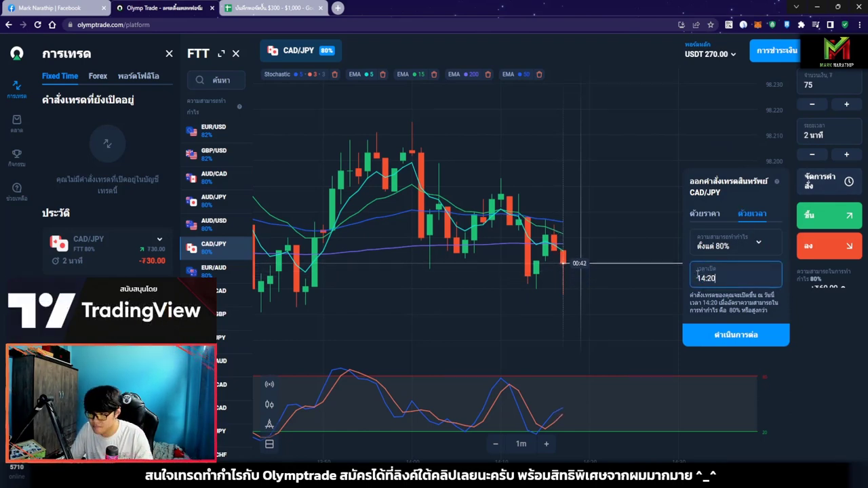
{"action": "left_click", "coordinate": [736, 336]}
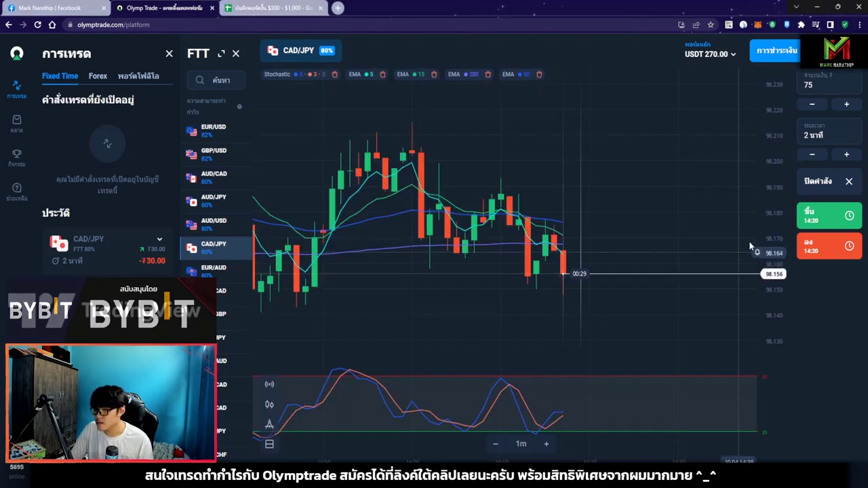
{"action": "left_click", "coordinate": [827, 216]}
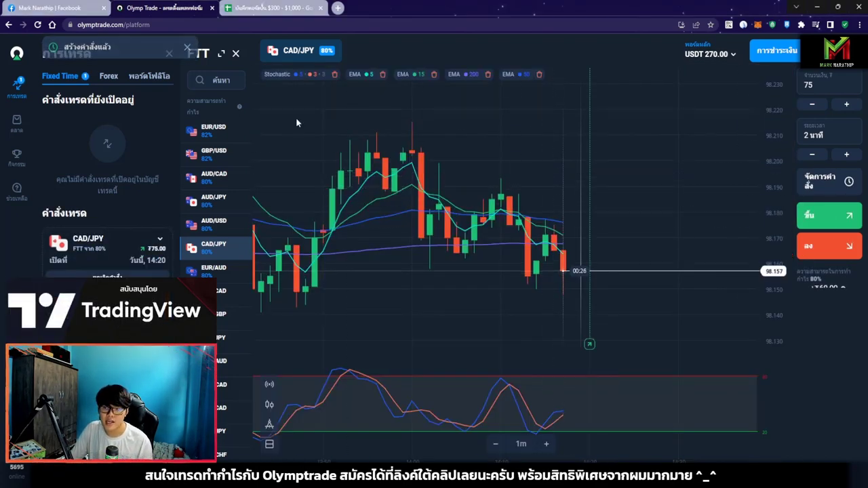
{"action": "scroll", "coordinate": [600, 228], "scroll_direction": "up", "scroll_amount": 3}
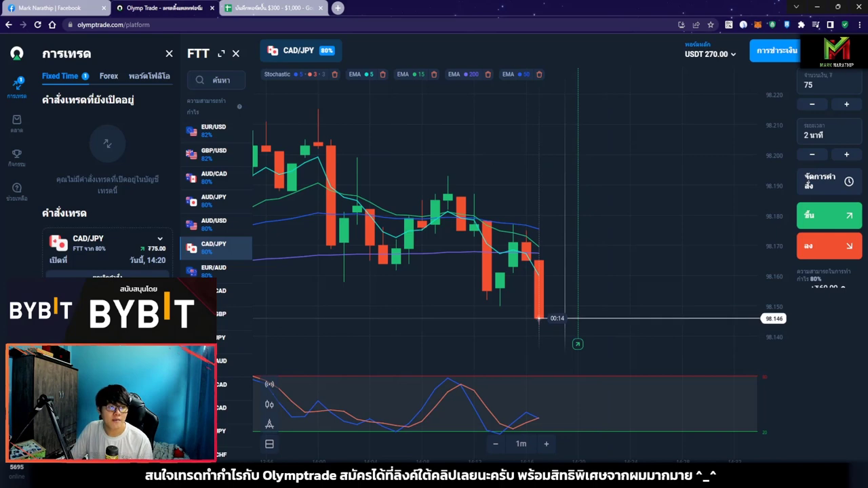
Switch to the TradingView CAD/JPY chart and examine the latest signal markers after the 14:15 Call.
{"action": "key", "text": "alt+Tab"}
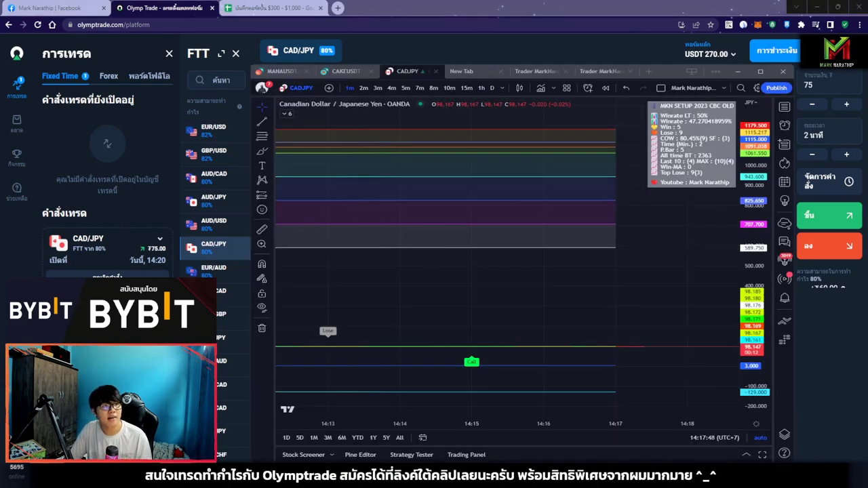
{"action": "left_click_drag", "start_coordinate": [573, 252], "coordinate": [538, 292]}
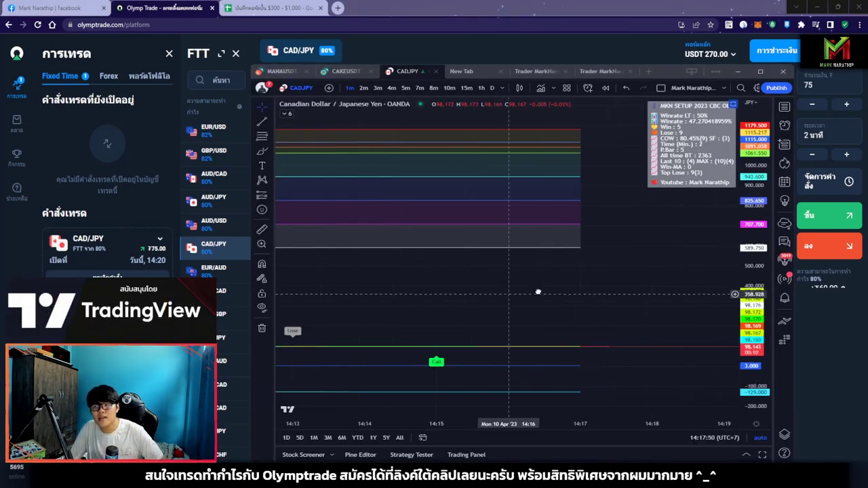
{"action": "scroll", "coordinate": [588, 290], "scroll_direction": "down", "scroll_amount": 1}
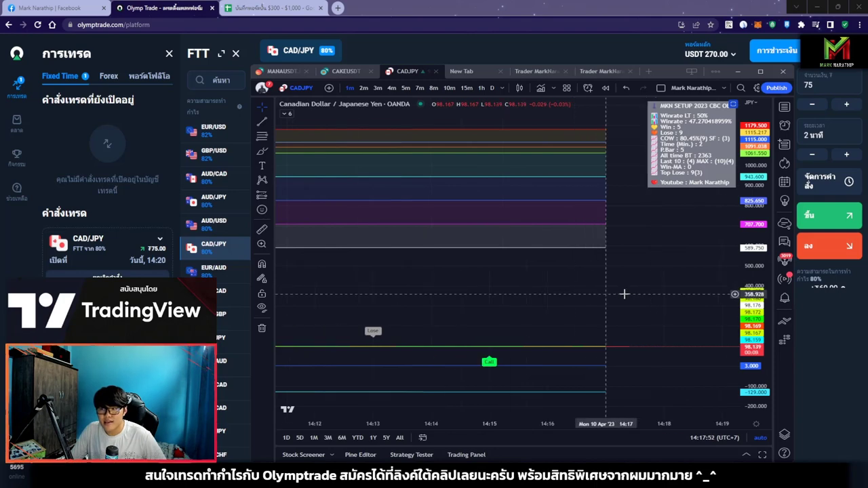
{"action": "left_click_drag", "start_coordinate": [624, 294], "coordinate": [565, 293]}
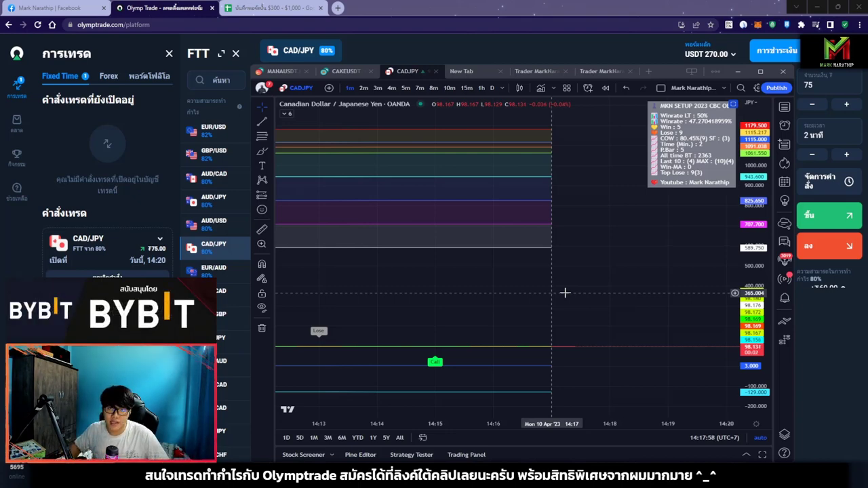
{"action": "scroll", "coordinate": [565, 292], "scroll_direction": "down", "scroll_amount": 3}
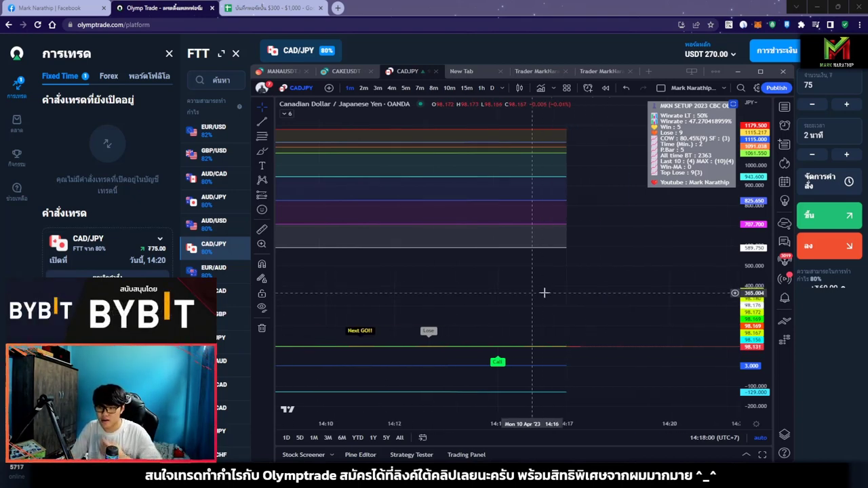
{"action": "scroll", "coordinate": [623, 299], "scroll_direction": "right", "scroll_amount": 3}
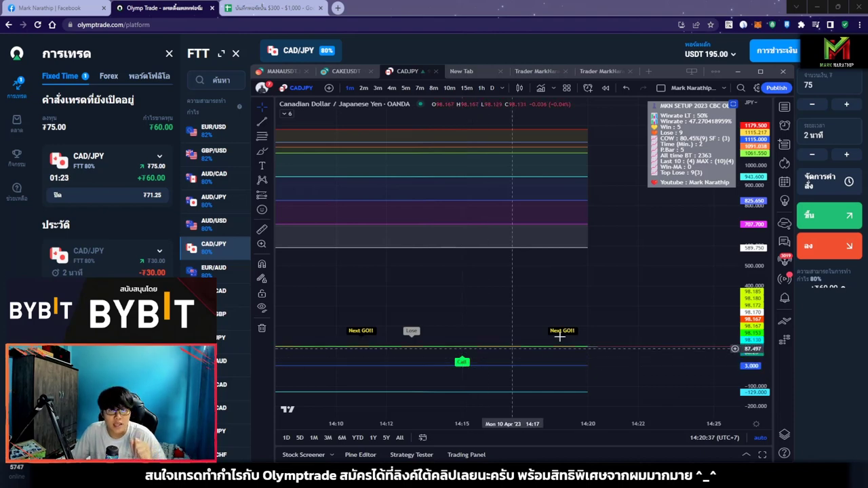
Examine the indicator's yellow line and threshold levels, then restore the automatic price scale to review the recent Call and Lose markers.
{"action": "scroll", "coordinate": [729, 316], "scroll_direction": "down", "scroll_amount": 2}
{"action": "scroll", "coordinate": [734, 326], "scroll_direction": "up", "scroll_amount": 5}
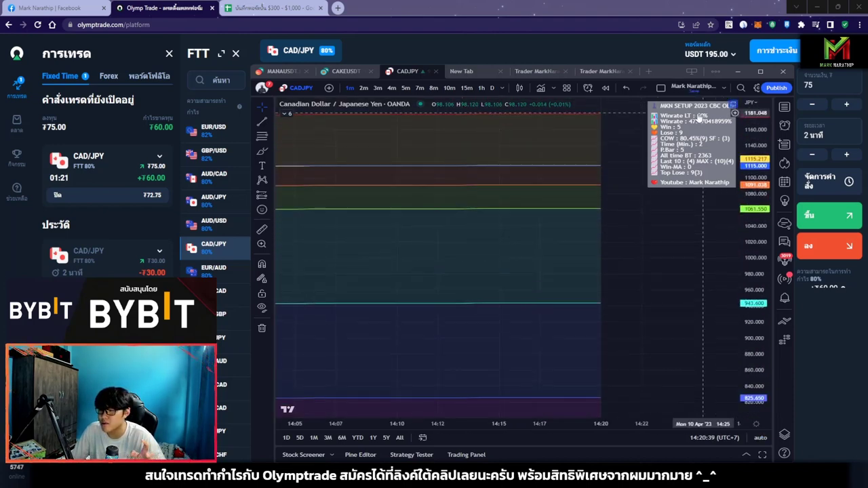
{"action": "scroll", "coordinate": [735, 340], "scroll_direction": "up", "scroll_amount": 5}
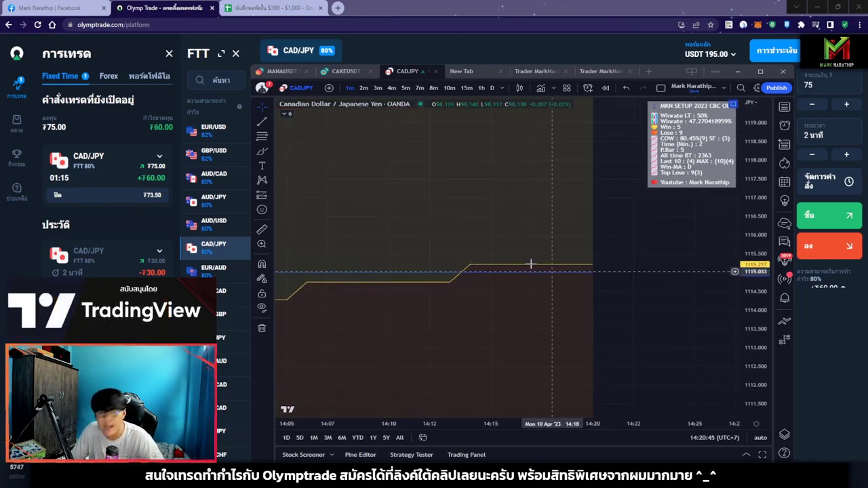
{"action": "double_click", "coordinate": [746, 203]}
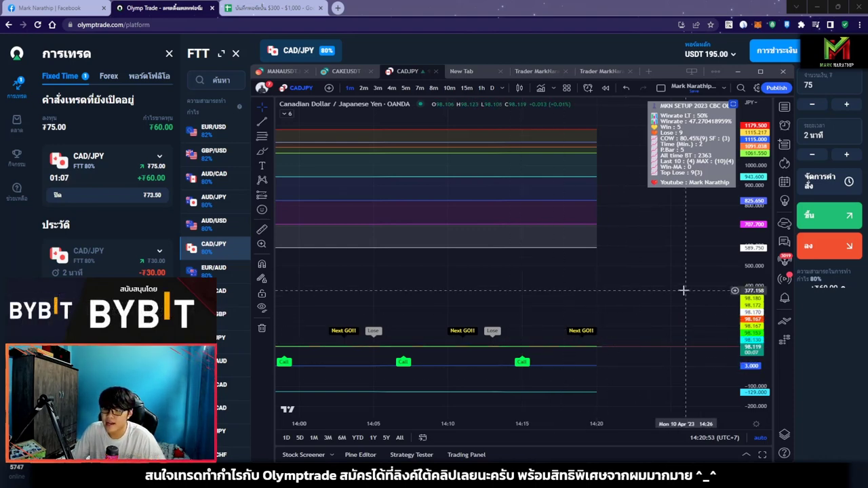
{"action": "left_click_drag", "start_coordinate": [678, 290], "coordinate": [576, 275]}
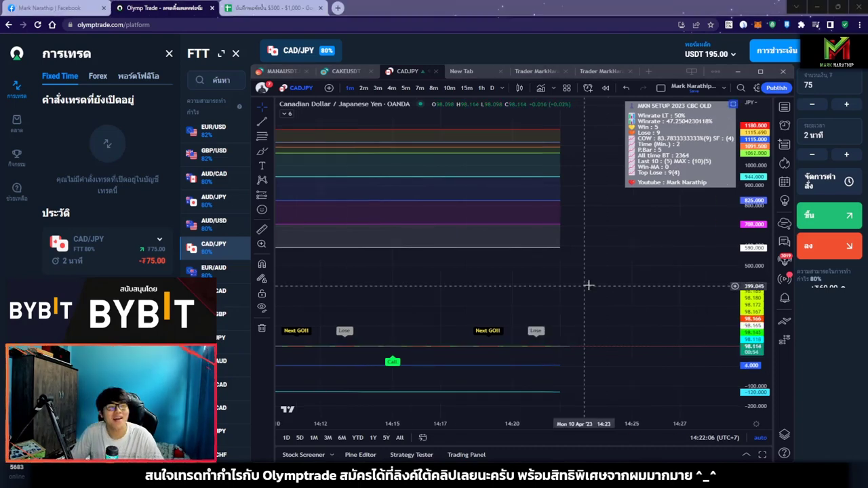
Switch to the trade log spreadsheet and record a -100.00% result for trade 2.
{"action": "key", "text": "alt+Tab"}
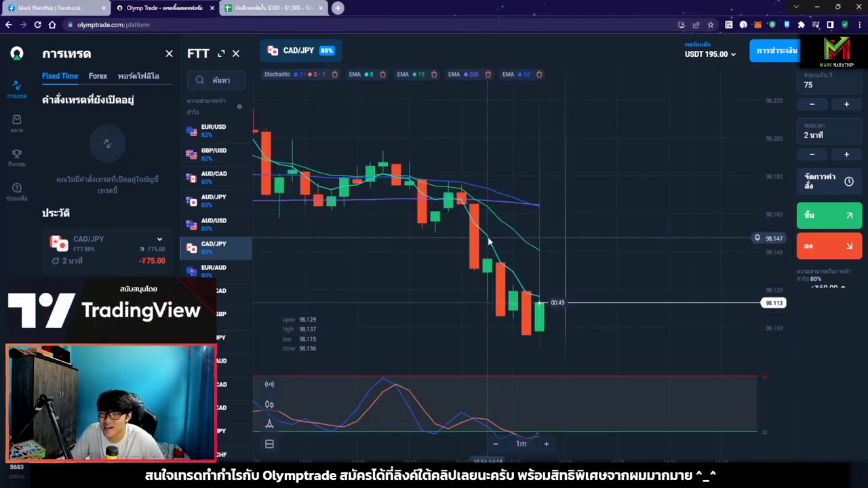
{"action": "key", "text": "ctrl+Tab"}
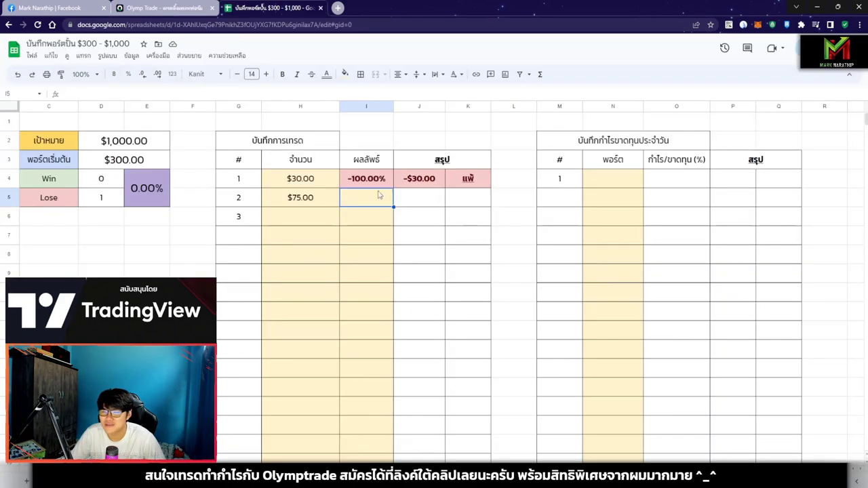
{"action": "left_click", "coordinate": [371, 186]}
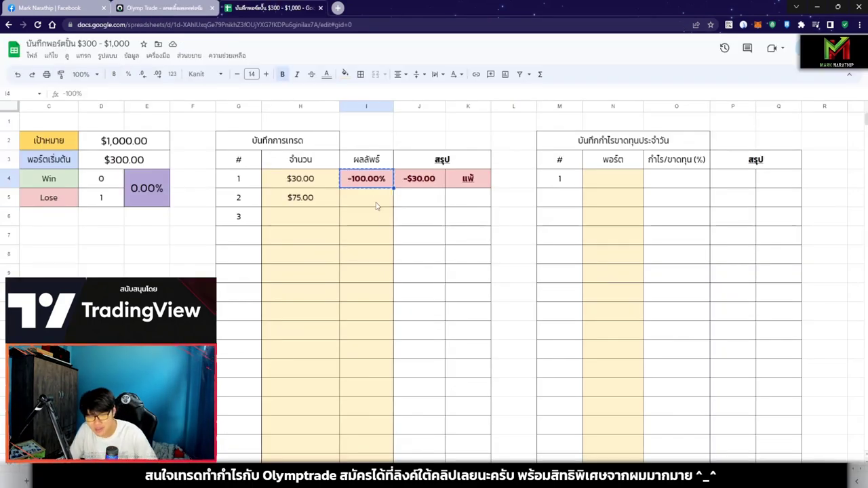
{"action": "left_click", "coordinate": [377, 205]}
{"action": "type", "text": "-100.00%"}
Check Olymp Trade and enter 180 as the amount of trade 3 in the spreadsheet.
{"action": "left_click", "coordinate": [300, 220]}
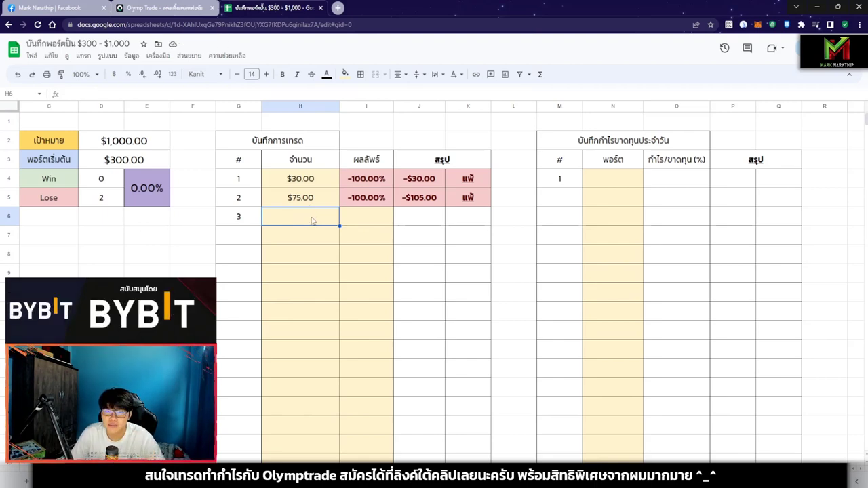
{"action": "left_click", "coordinate": [163, 8]}
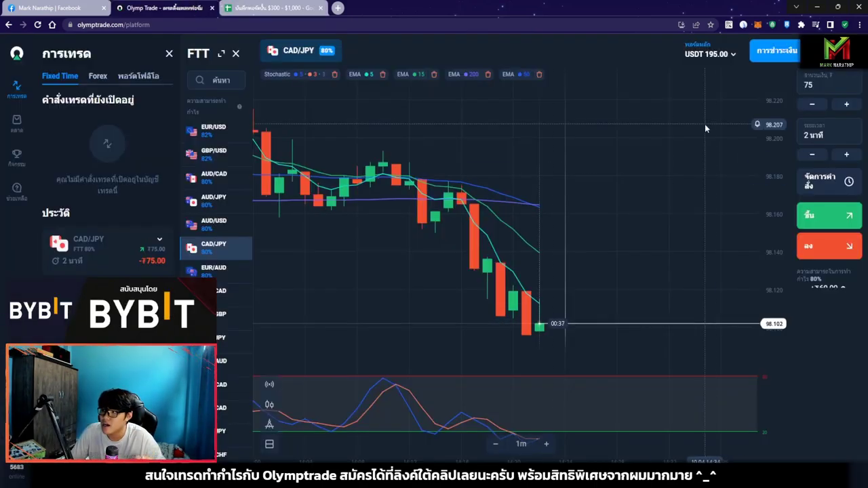
{"action": "left_click", "coordinate": [269, 10]}
{"action": "type", "text": "1"}
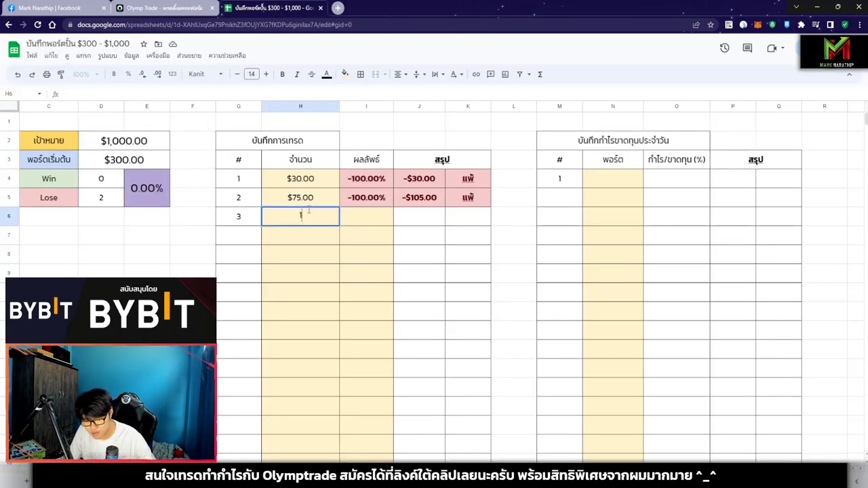
{"action": "type", "text": "80"}
{"action": "key", "text": "Return"}
Enter an 80% result for trade 3, review the first two trade amounts and inspect the trade 3 summary formula.
{"action": "left_click", "coordinate": [366, 216]}
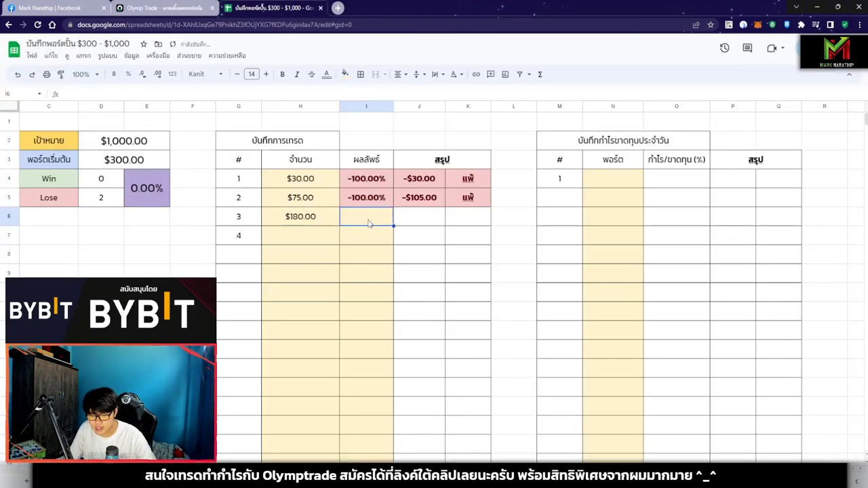
{"action": "type", "text": "80%"}
{"action": "key", "text": "Return"}
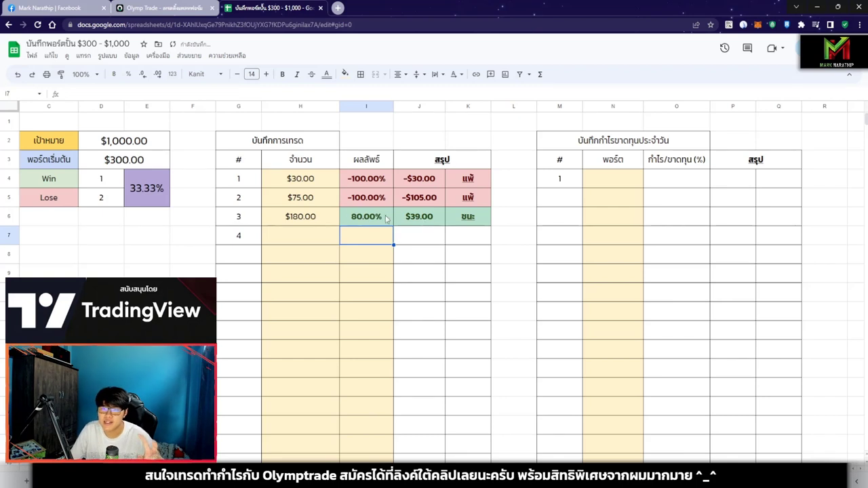
{"action": "left_click_drag", "start_coordinate": [326, 198], "coordinate": [320, 178]}
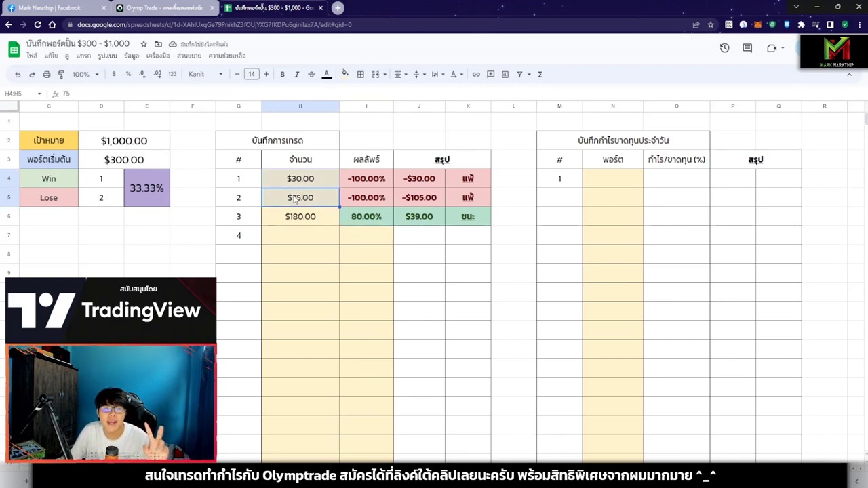
{"action": "left_click", "coordinate": [423, 221]}
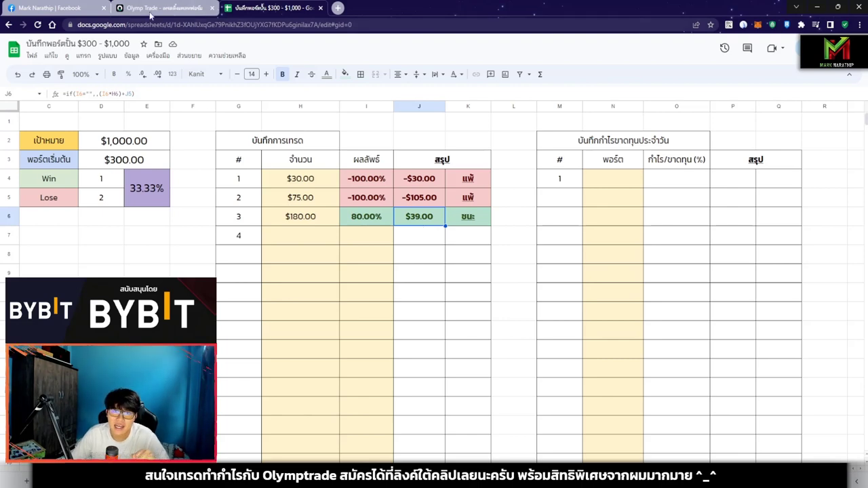
Switch to Olymp Trade and set the CAD/JPY trade amount to 180.
{"action": "left_click", "coordinate": [150, 9]}
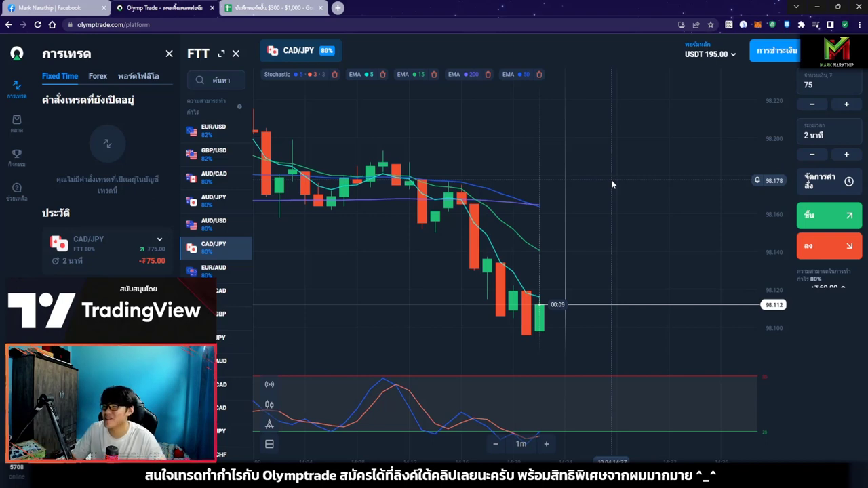
{"action": "left_click", "coordinate": [828, 85]}
{"action": "type", "text": "1"}
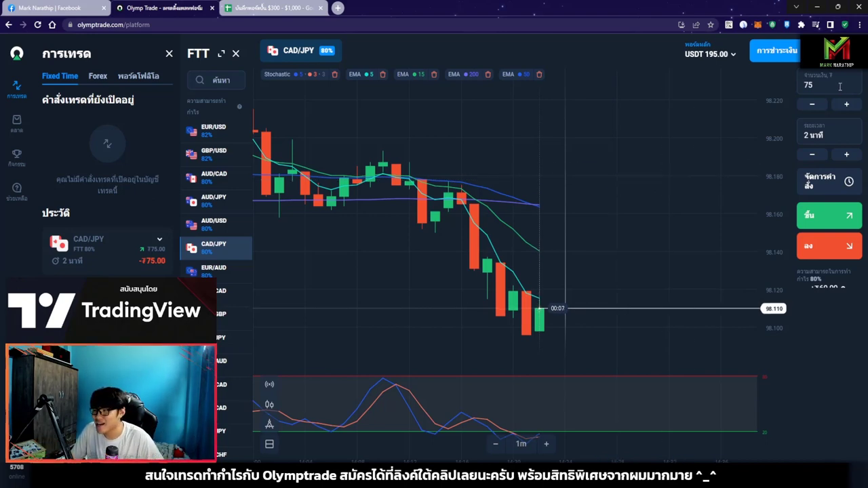
{"action": "type", "text": "80"}
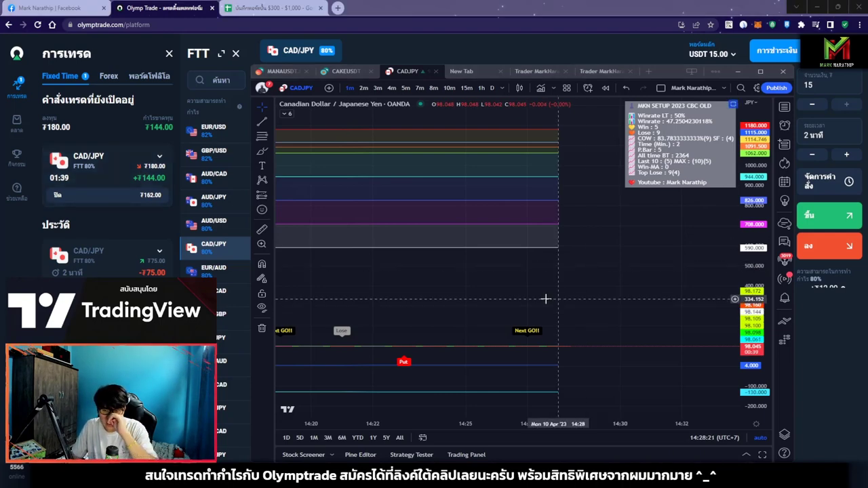
Examine the blue and yellow indicator lines on the CAD/JPY chart over the trading hours of 10 April.
{"action": "scroll", "coordinate": [549, 312], "scroll_direction": "down", "scroll_amount": 2}
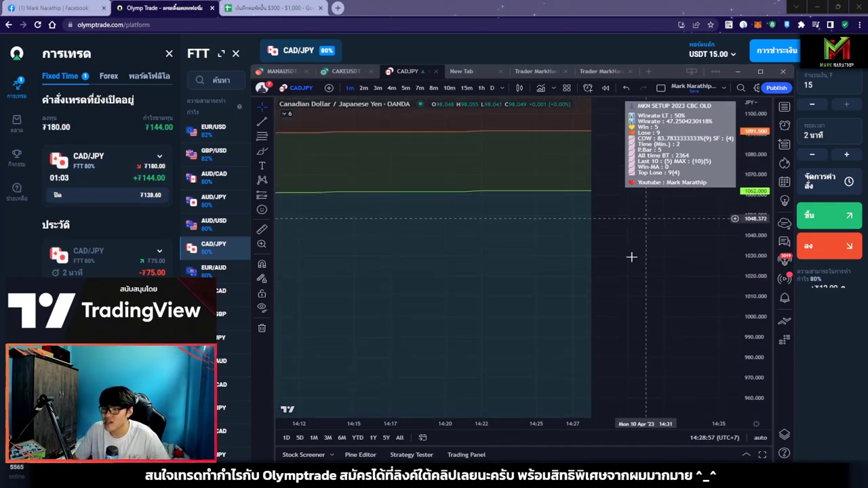
{"action": "scroll", "coordinate": [619, 340], "scroll_direction": "down", "scroll_amount": 3}
{"action": "scroll", "coordinate": [678, 326], "scroll_direction": "down", "scroll_amount": 3}
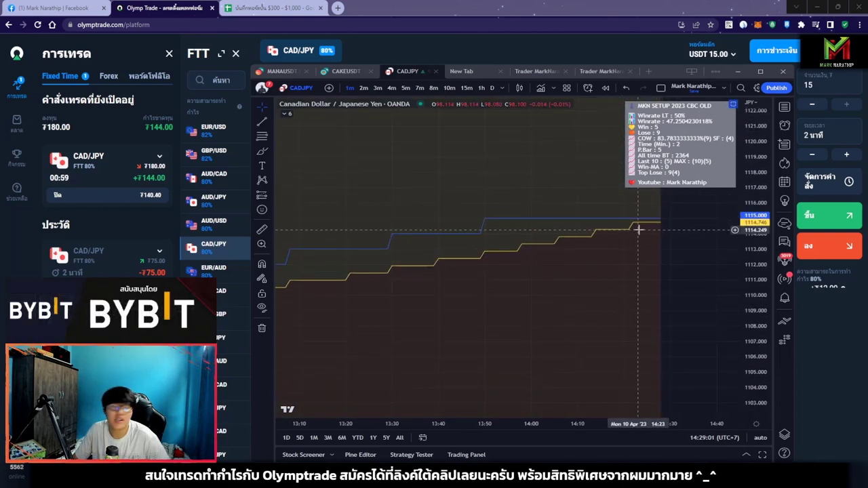
{"action": "scroll", "coordinate": [653, 251], "scroll_direction": "down", "scroll_amount": 4}
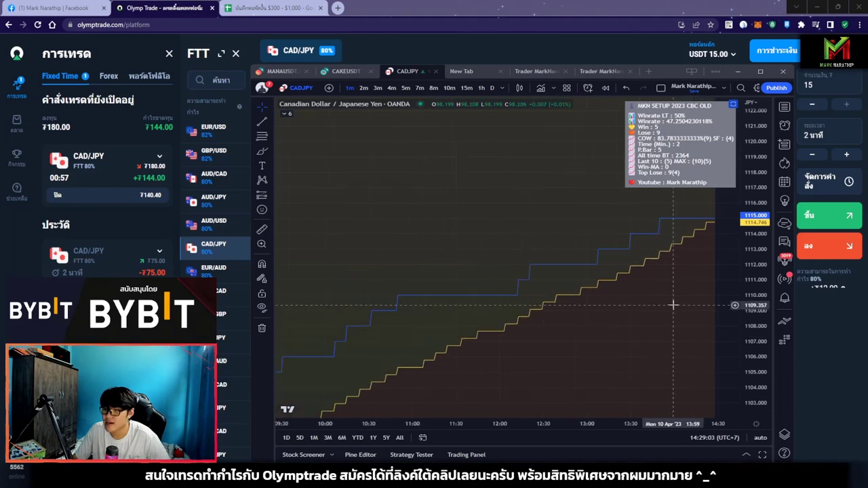
{"action": "scroll", "coordinate": [631, 271], "scroll_direction": "up", "scroll_amount": 2}
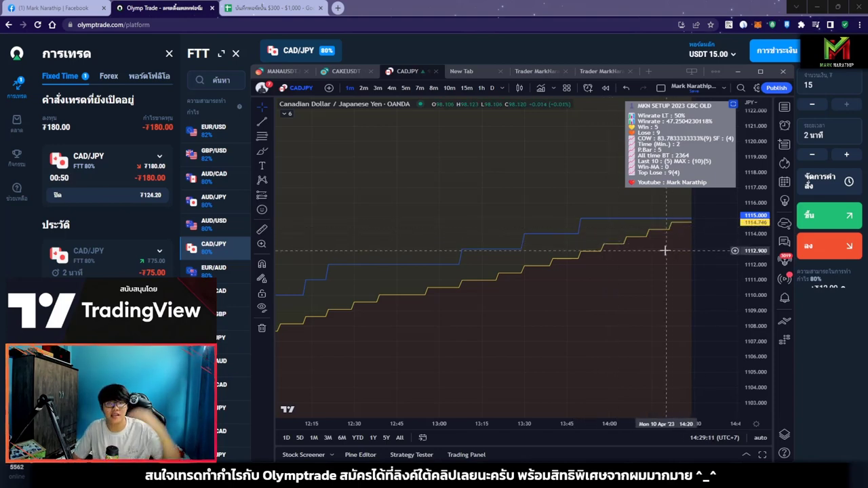
{"action": "scroll", "coordinate": [673, 261], "scroll_direction": "down", "scroll_amount": 2}
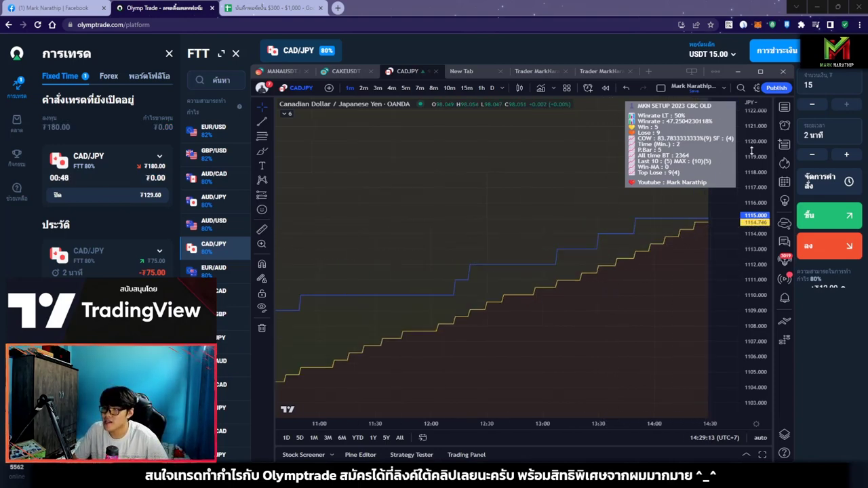
{"action": "scroll", "coordinate": [636, 298], "scroll_direction": "down", "scroll_amount": 4}
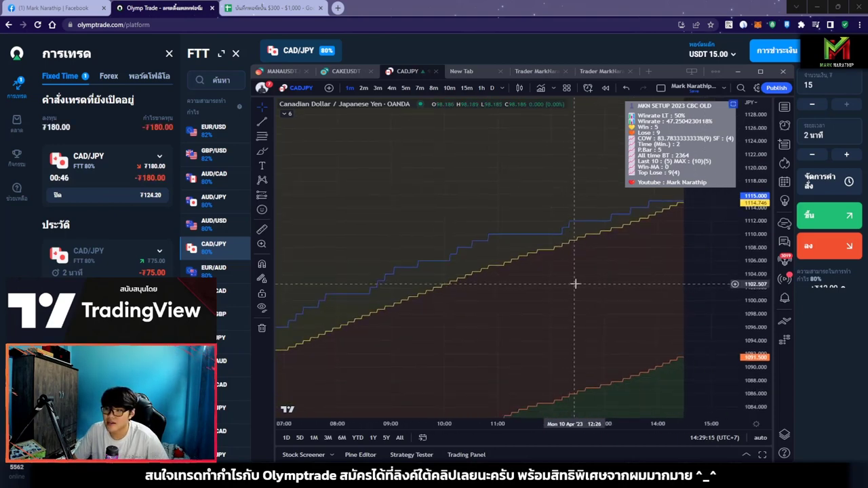
Review the longer-term course of the red, blue, yellow and orange indicator lines on the CAD/JPY chart back to 7 April.
{"action": "scroll", "coordinate": [672, 292], "scroll_direction": "down", "scroll_amount": 5}
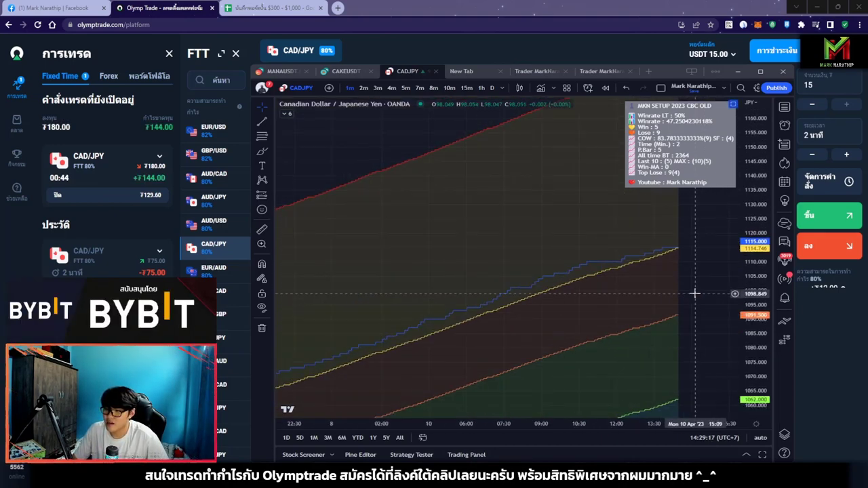
{"action": "left_click_drag", "start_coordinate": [638, 294], "coordinate": [649, 277]}
{"action": "scroll", "coordinate": [673, 270], "scroll_direction": "down", "scroll_amount": 3}
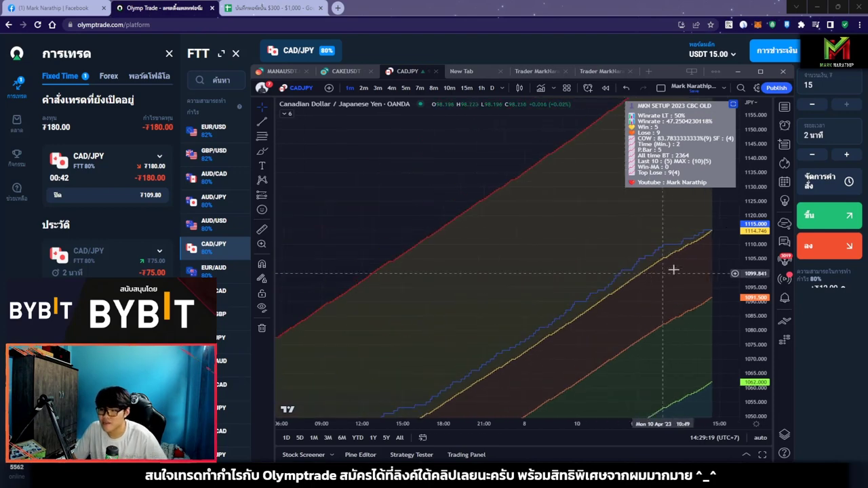
{"action": "left_click_drag", "start_coordinate": [583, 257], "coordinate": [632, 257]}
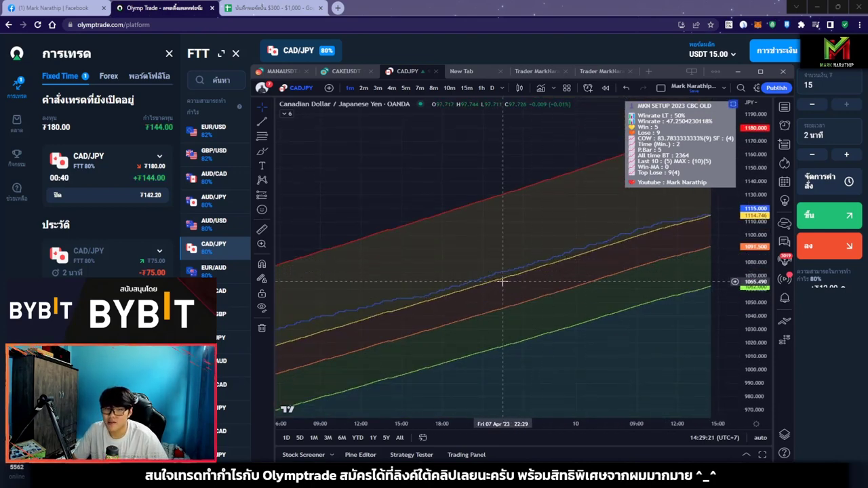
{"action": "left_click_drag", "start_coordinate": [502, 280], "coordinate": [530, 274]}
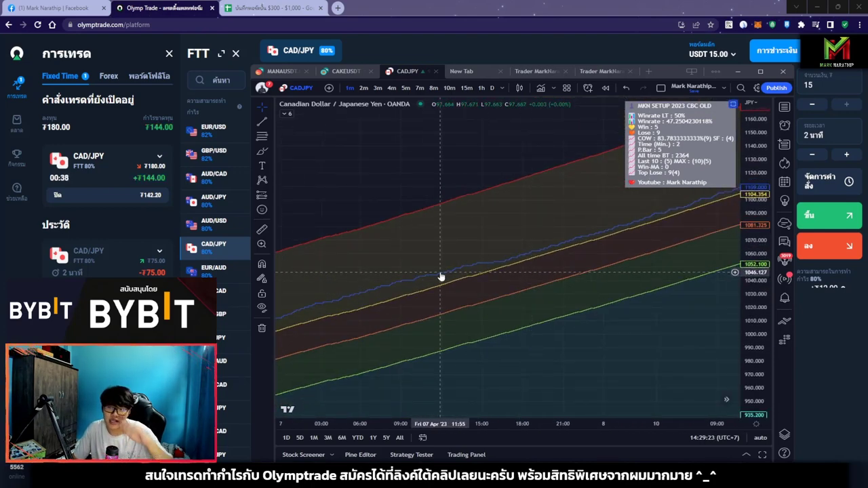
{"action": "scroll", "coordinate": [497, 291], "scroll_direction": "up", "scroll_amount": 3}
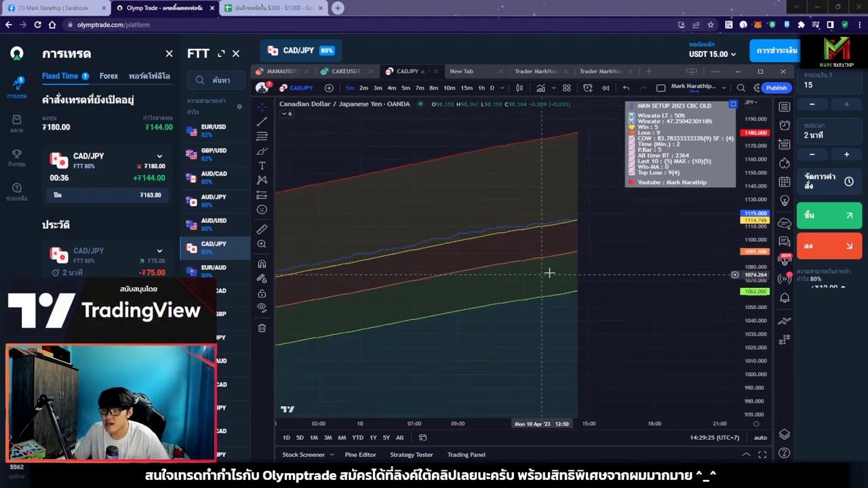
{"action": "left_click_drag", "start_coordinate": [758, 303], "coordinate": [743, 165]}
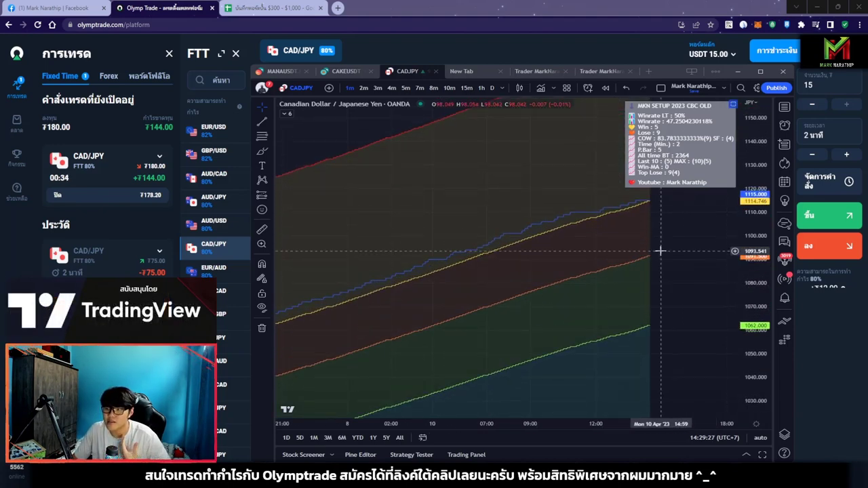
Examine how the blue line moves against the yellow line on the most recent CAD/JPY bars up to 14:30.
{"action": "scroll", "coordinate": [659, 251], "scroll_direction": "up", "scroll_amount": 3}
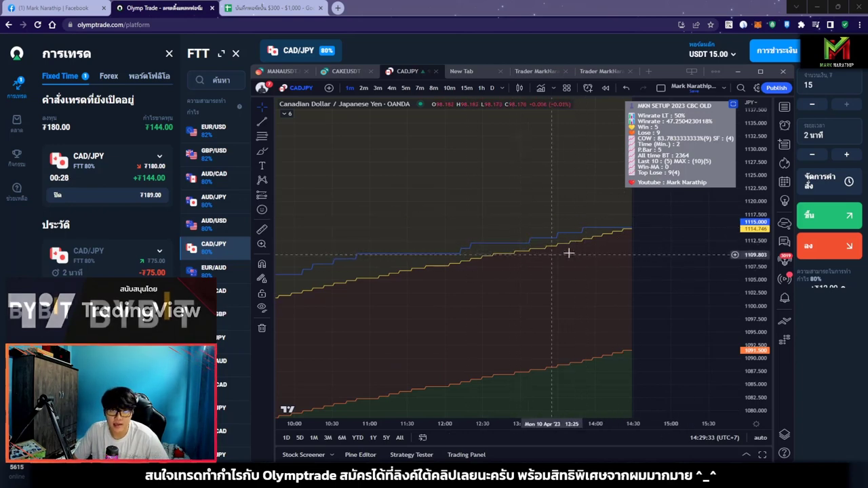
{"action": "left_click_drag", "start_coordinate": [612, 267], "coordinate": [651, 280]}
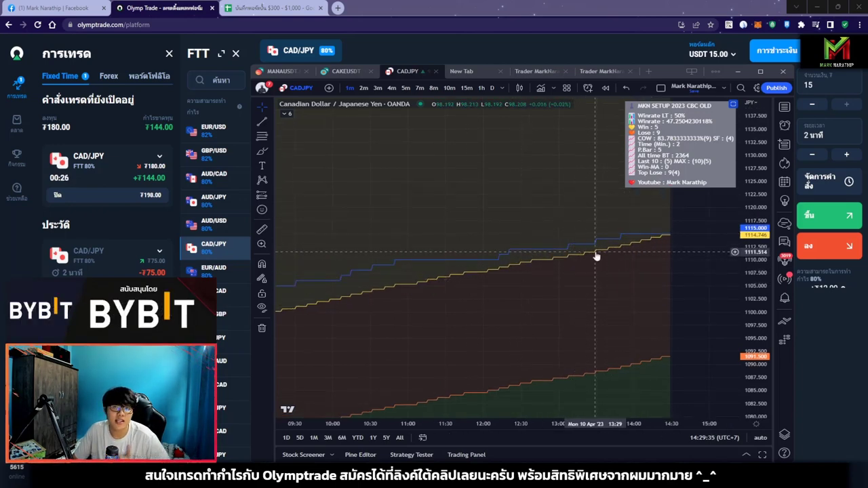
{"action": "scroll", "coordinate": [726, 291], "scroll_direction": "up", "scroll_amount": 4}
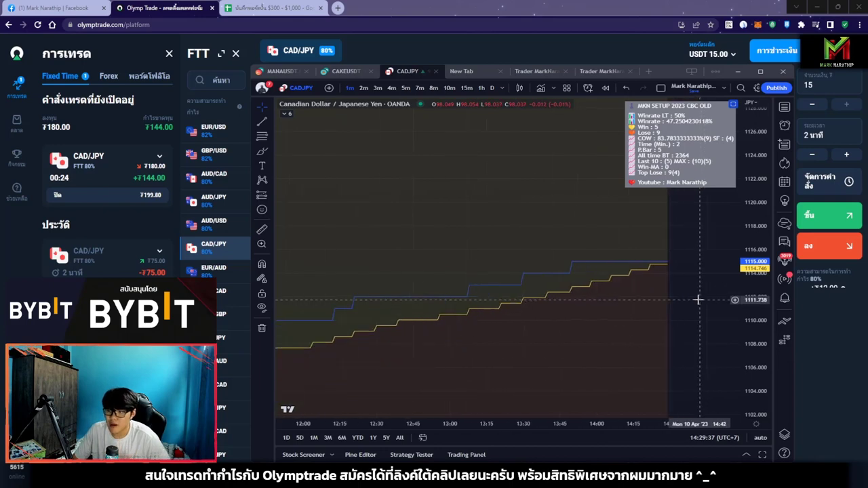
{"action": "scroll", "coordinate": [699, 299], "scroll_direction": "up", "scroll_amount": 1}
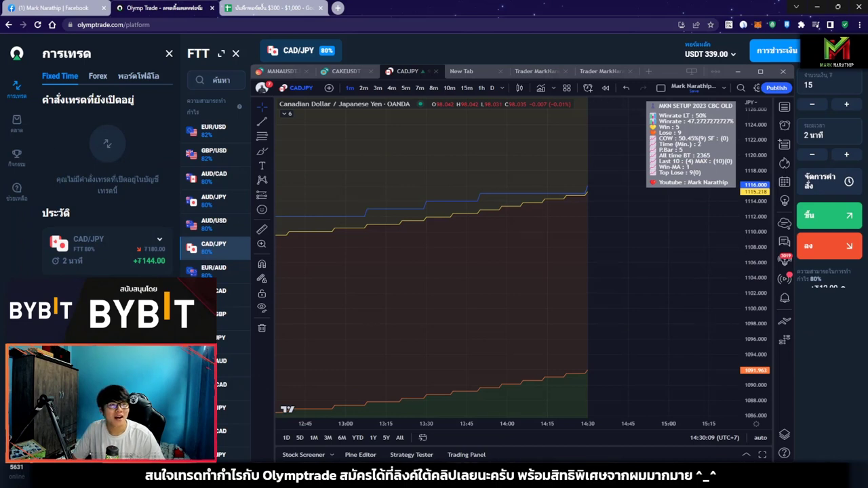
{"action": "scroll", "coordinate": [611, 278], "scroll_direction": "up", "scroll_amount": 2}
{"action": "left_click_drag", "start_coordinate": [746, 265], "coordinate": [743, 176]}
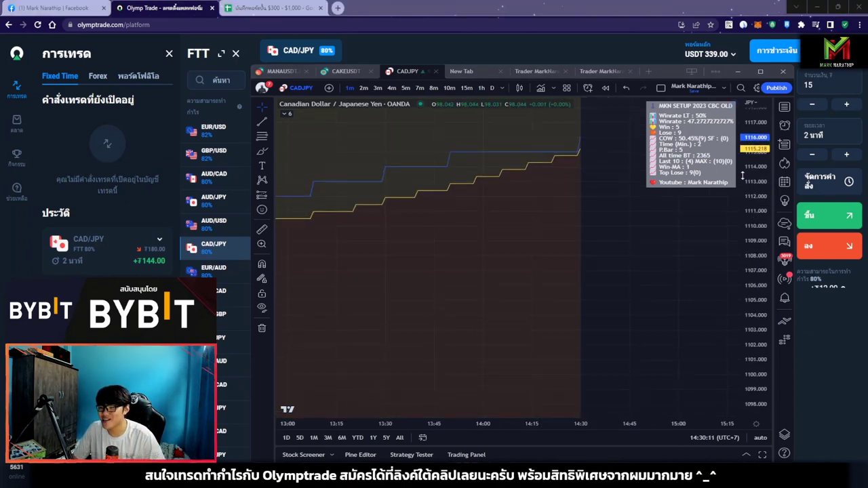
{"action": "scroll", "coordinate": [548, 243], "scroll_direction": "up", "scroll_amount": 2}
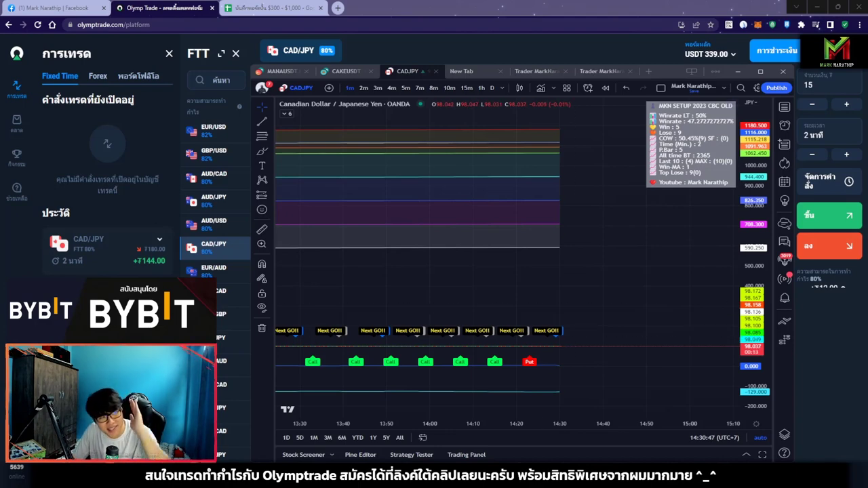
Switch to the trade log spreadsheet and review the first two trade amounts and the trade 3 summary.
{"action": "key", "text": "alt+Tab"}
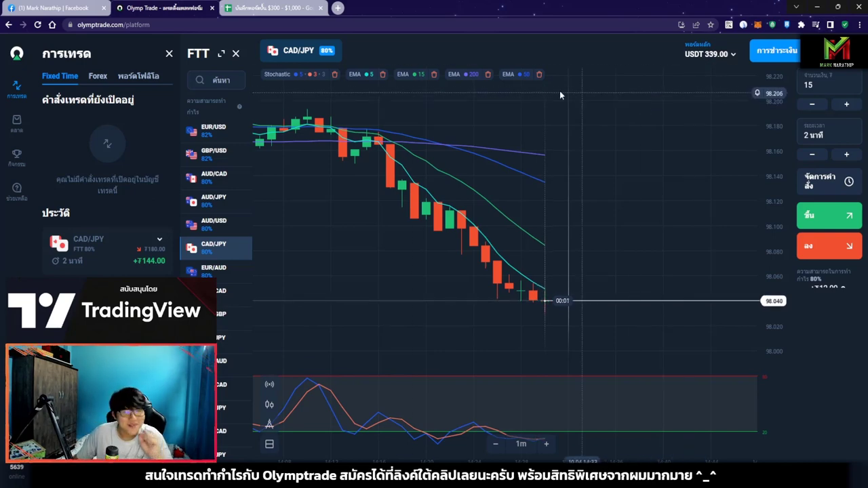
{"action": "left_click", "coordinate": [269, 8]}
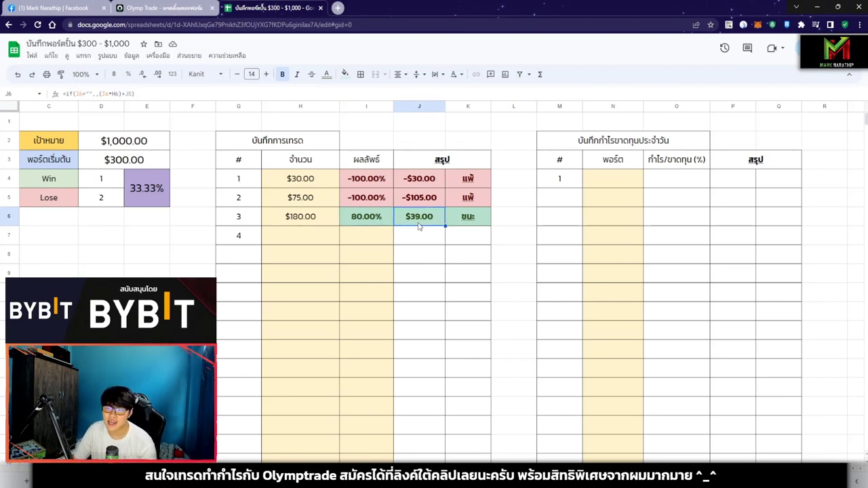
{"action": "left_click", "coordinate": [308, 182]}
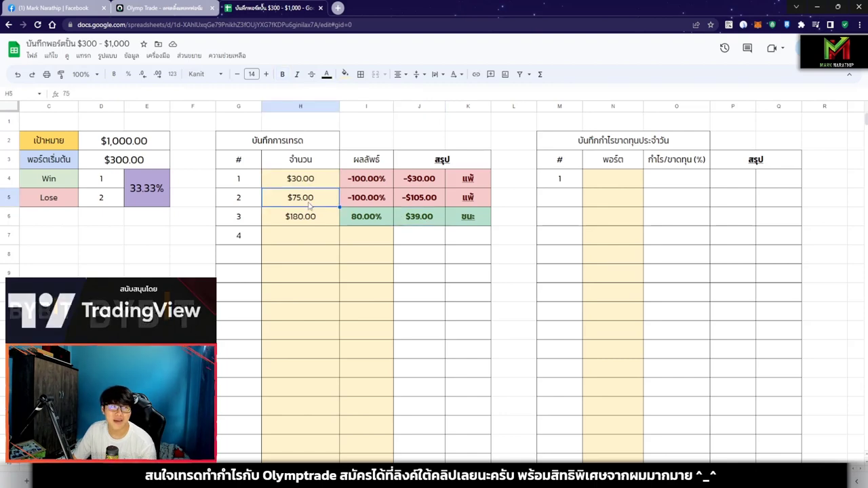
{"action": "left_click", "coordinate": [321, 204]}
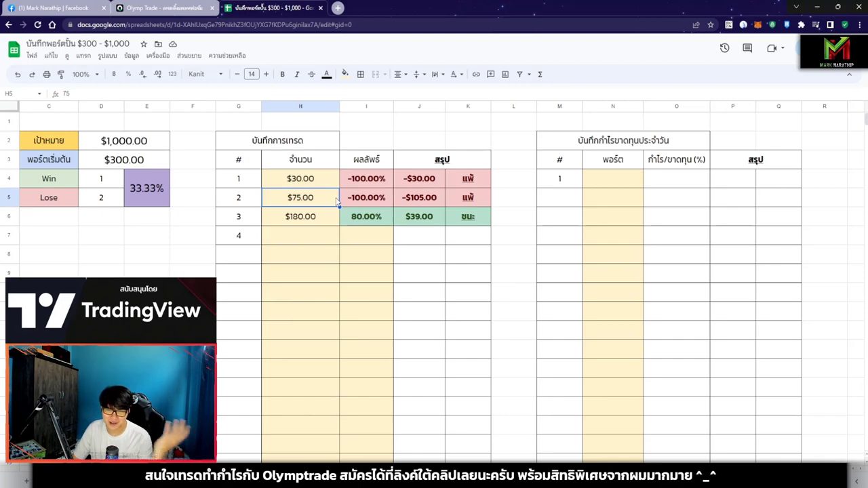
{"action": "left_click", "coordinate": [420, 224]}
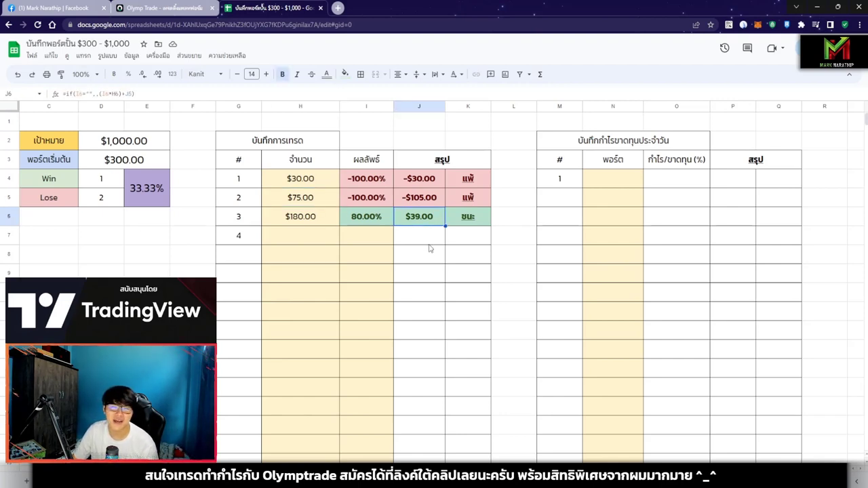
Enter 30 as the amount of trade 4 in the spreadsheet.
{"action": "left_click", "coordinate": [316, 237]}
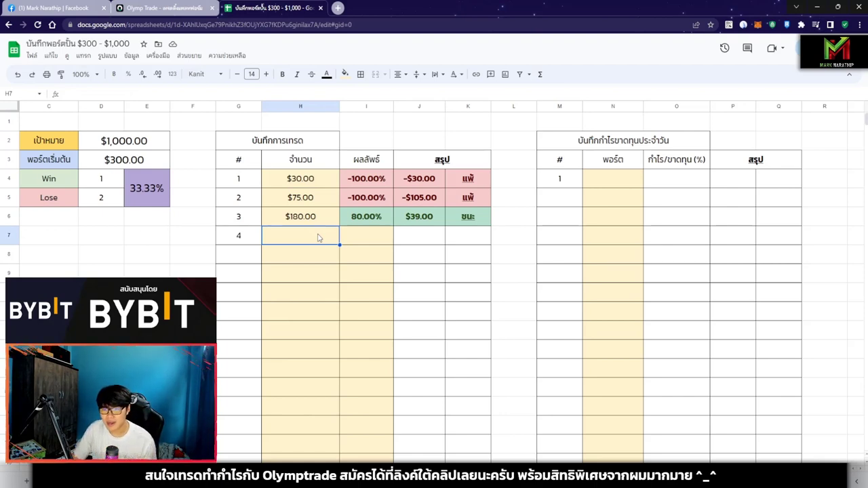
{"action": "type", "text": "30"}
{"action": "key", "text": "Return"}
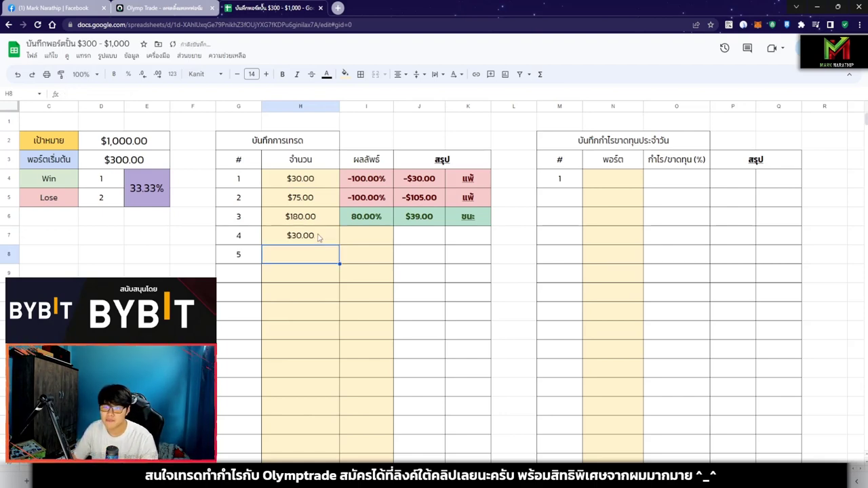
Copy the trade 4 amount and set the CAD/JPY trade amount to 30.00 on Olymp Trade.
{"action": "left_click", "coordinate": [318, 237]}
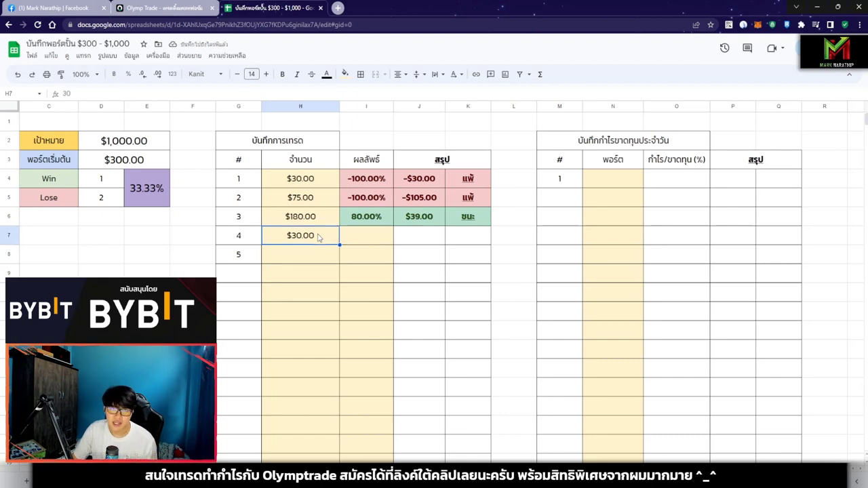
{"action": "key", "text": "ctrl+shift+Tab"}
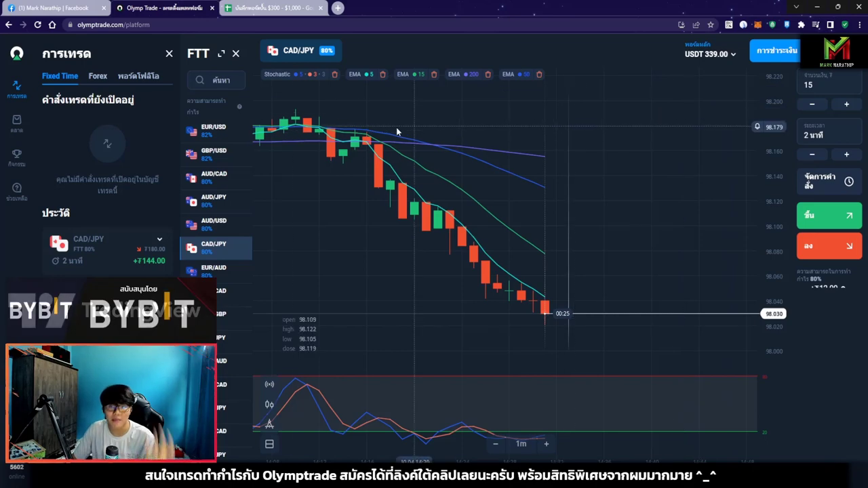
{"action": "left_click", "coordinate": [271, 8]}
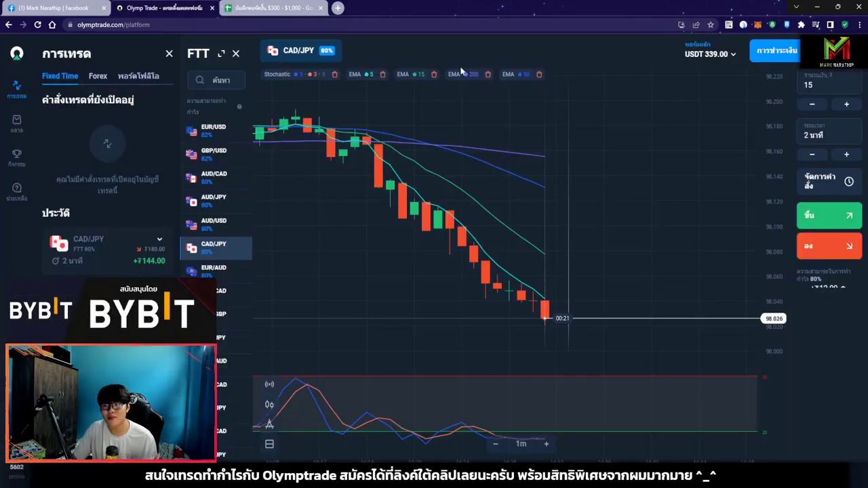
{"action": "left_click", "coordinate": [163, 7]}
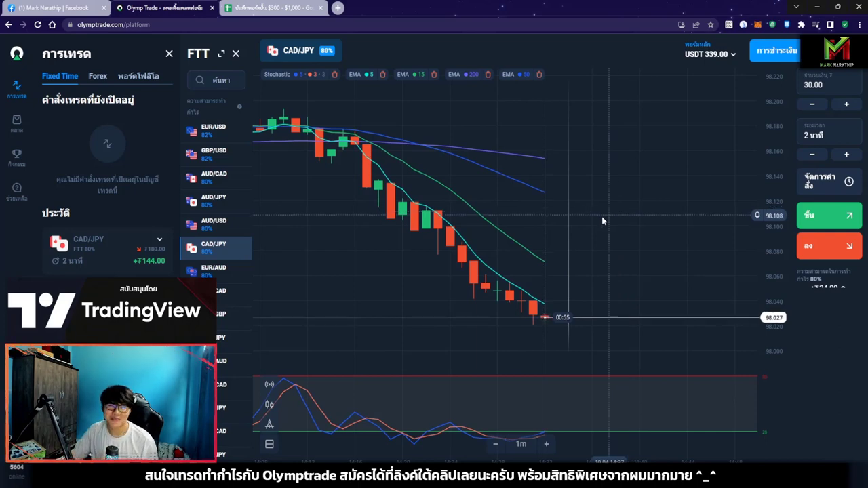
Check the trade 4 row and its empty result cell in the spreadsheet, and return to Olymp Trade.
{"action": "left_click", "coordinate": [268, 8]}
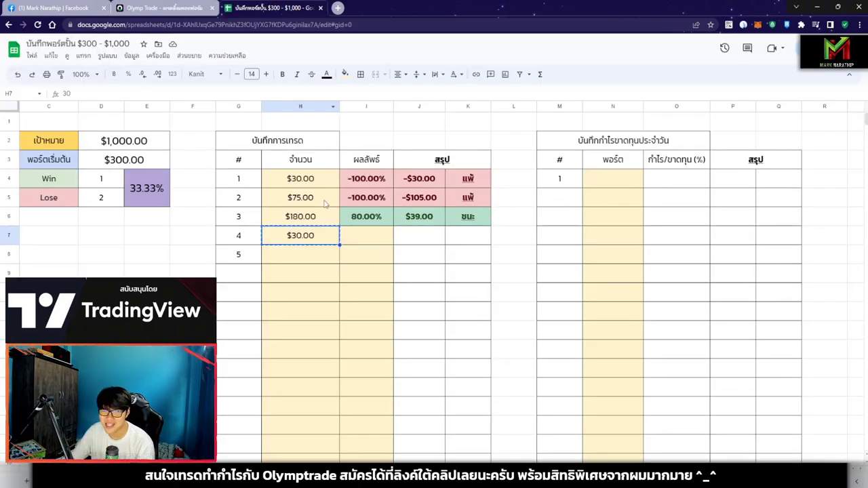
{"action": "left_click", "coordinate": [354, 234]}
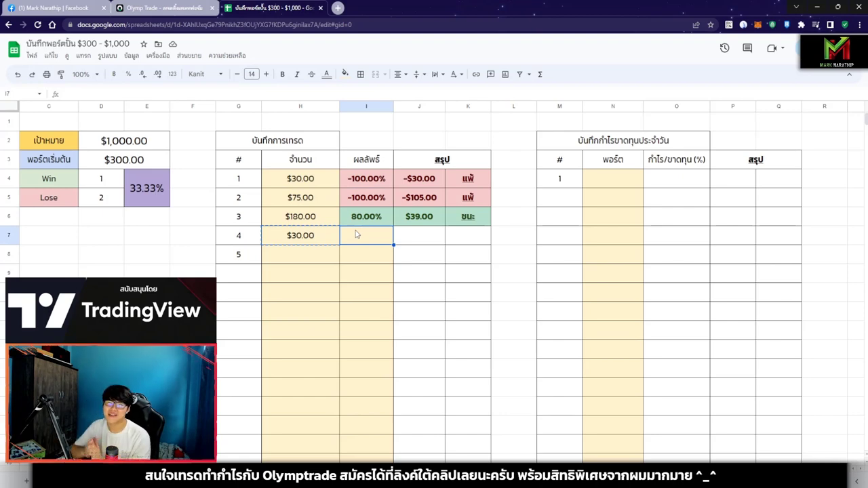
{"action": "left_click", "coordinate": [143, 6]}
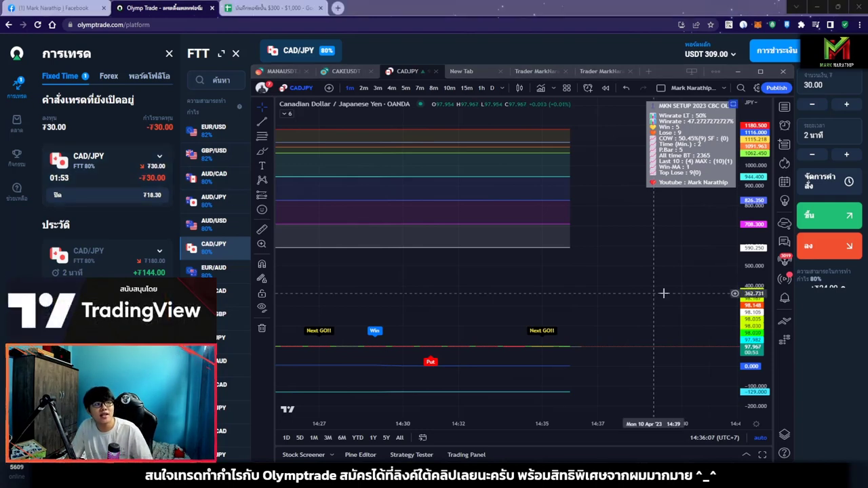
Examine the gap between the blue and yellow indicator lines on the CAD/JPY chart from 14:25 to 14:35.
{"action": "scroll", "coordinate": [568, 281], "scroll_direction": "down", "scroll_amount": 3}
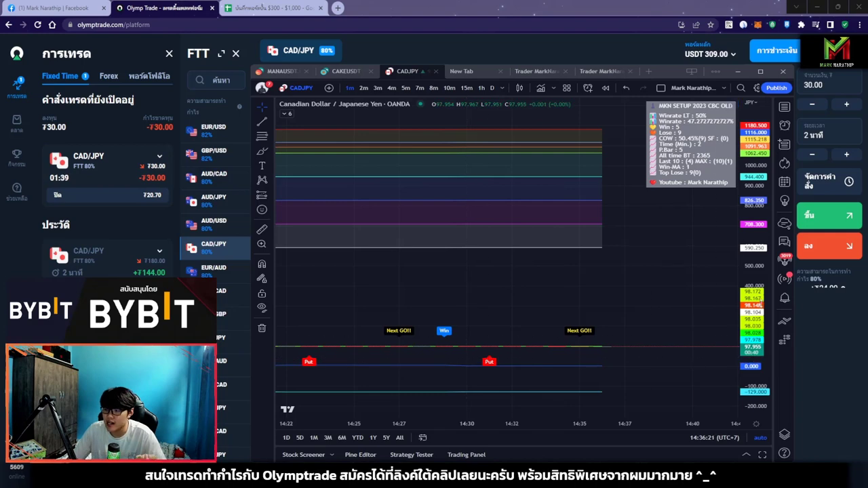
{"action": "left_click_drag", "start_coordinate": [649, 298], "coordinate": [649, 372]}
{"action": "double_click", "coordinate": [758, 362]}
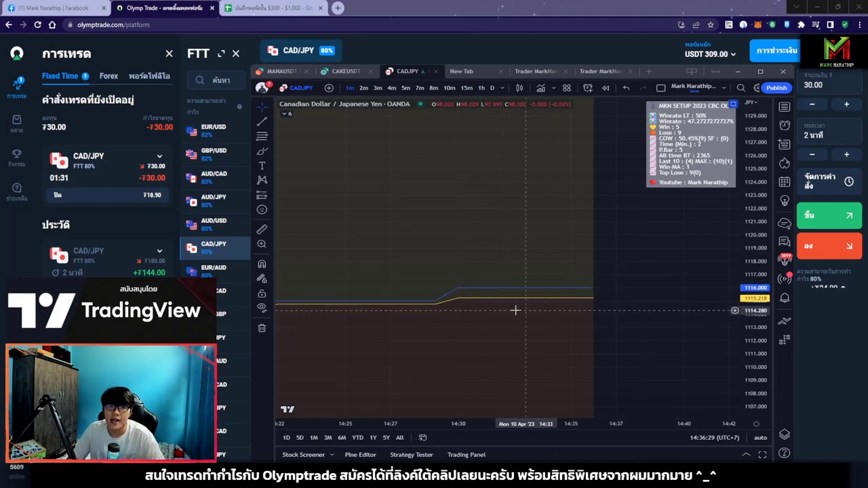
{"action": "scroll", "coordinate": [632, 328], "scroll_direction": "up", "scroll_amount": 2}
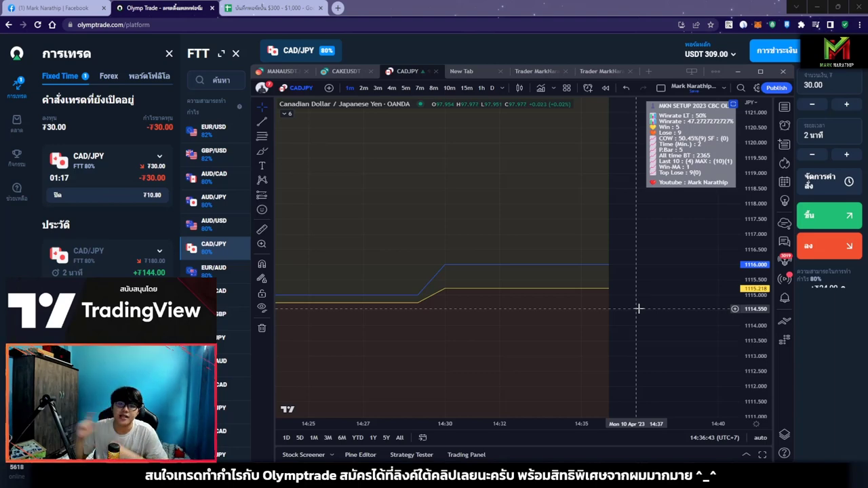
Return to the spreadsheet and record -100% as the result of trade 4.
{"action": "scroll", "coordinate": [581, 203], "scroll_direction": "down", "scroll_amount": 2}
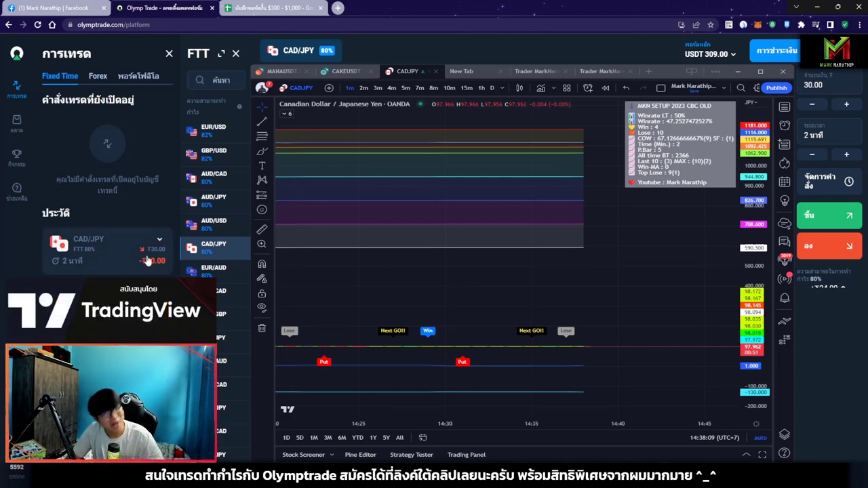
{"action": "key", "text": "alt+Tab"}
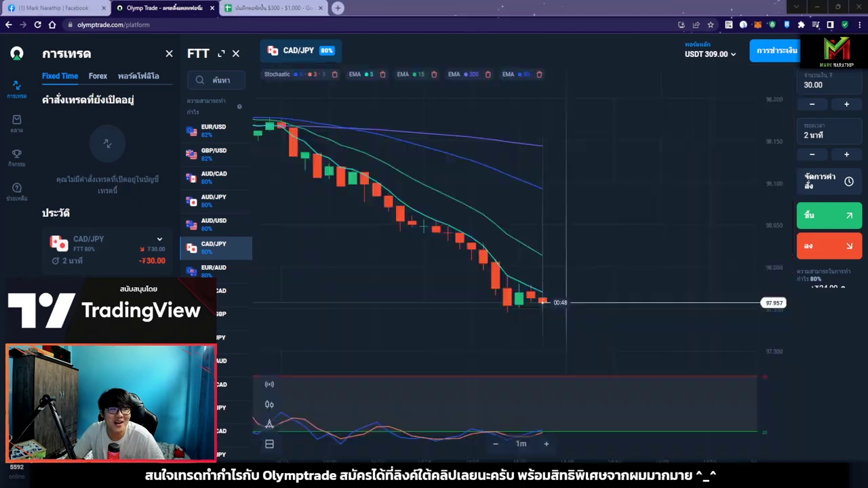
{"action": "key", "text": "ctrl+Tab"}
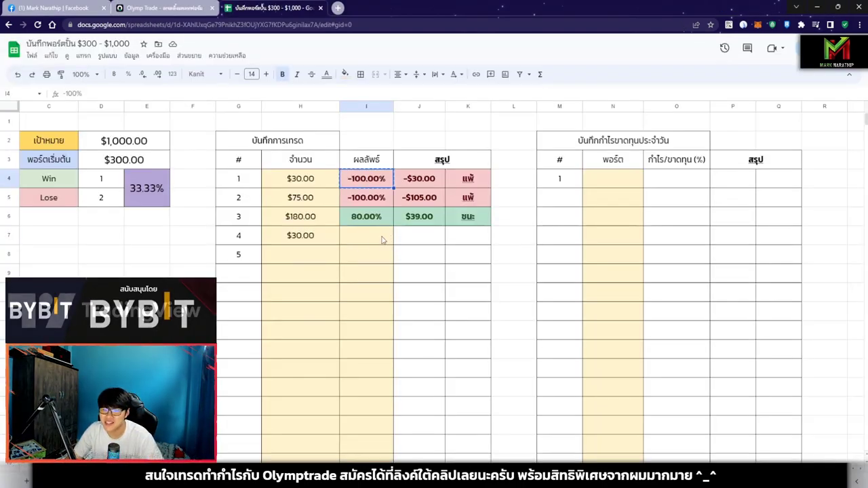
{"action": "type", "text": "-100"}
{"action": "key", "text": "Return"}
{"action": "key", "text": "Up"}
{"action": "key", "text": "Right"}
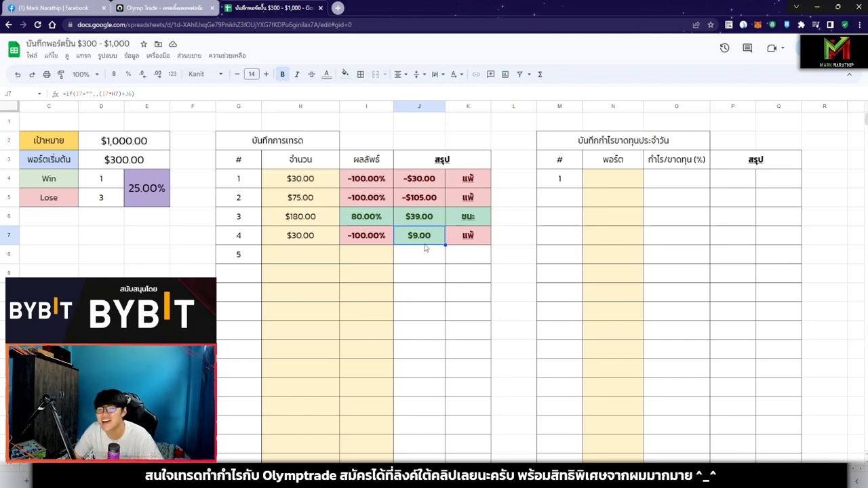
Copy the trade 2 amount of $75.00 into the amount cell of trade 5.
{"action": "left_click", "coordinate": [409, 224]}
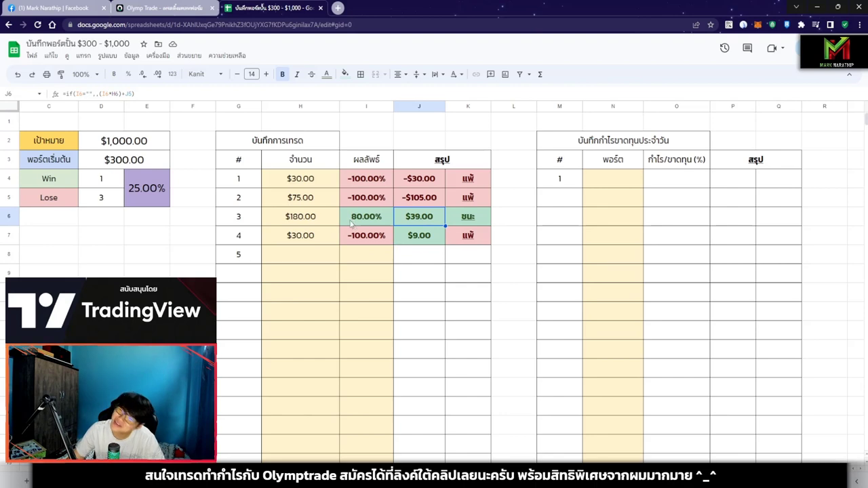
{"action": "left_click", "coordinate": [306, 205]}
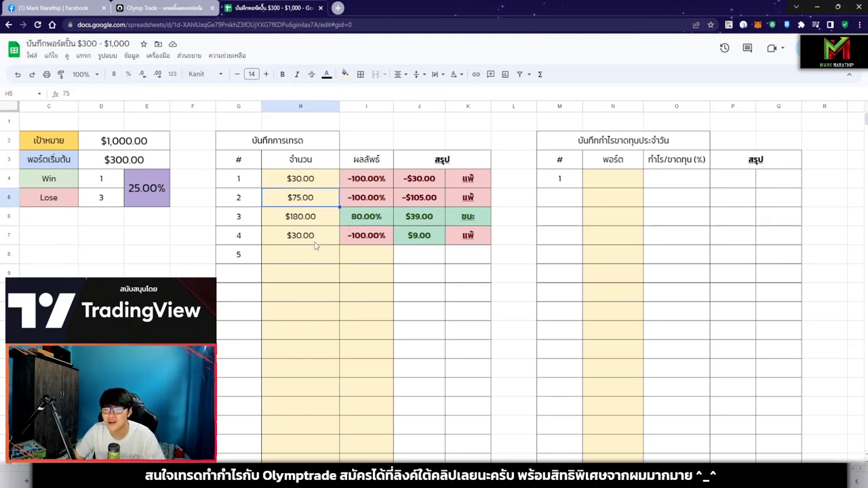
{"action": "left_click", "coordinate": [319, 255]}
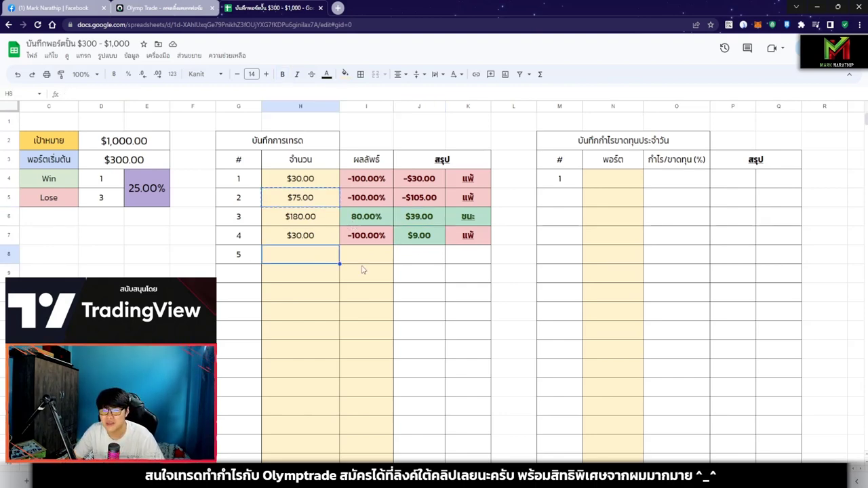
{"action": "type", "text": "$75.00"}
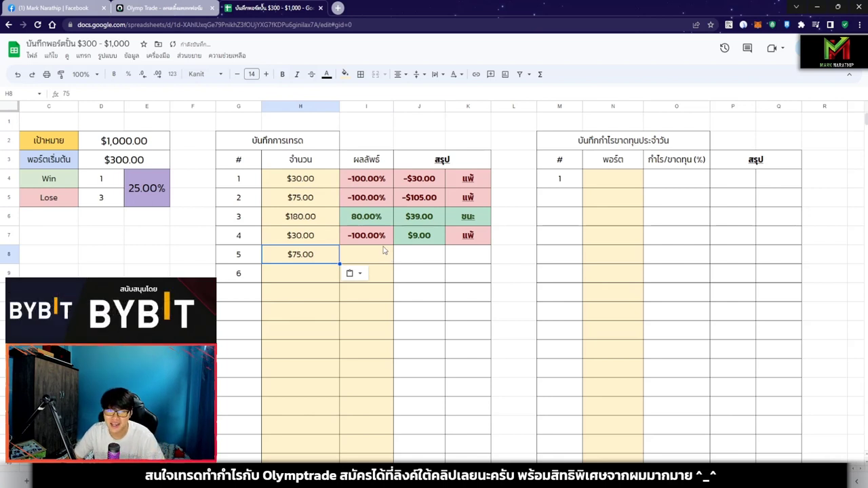
{"action": "left_click", "coordinate": [384, 253]}
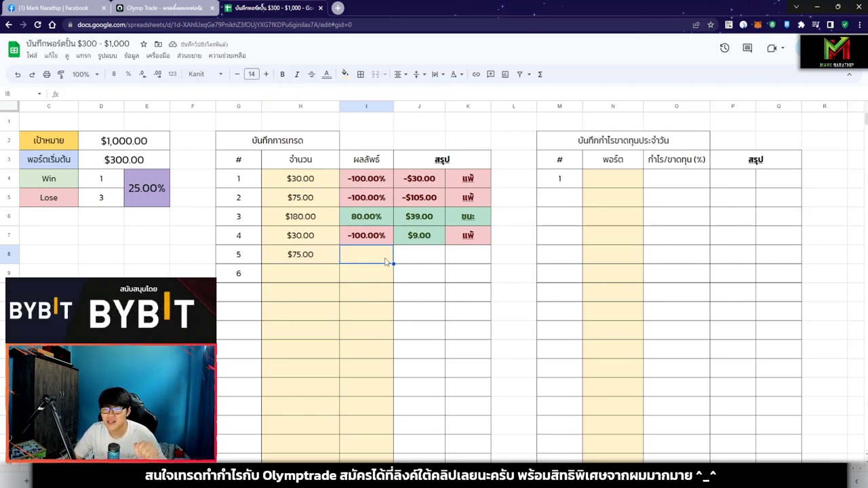
Copy the trade 5 amount and set the CAD/JPY trade amount to 75.00 on Olymp Trade.
{"action": "left_click", "coordinate": [296, 261]}
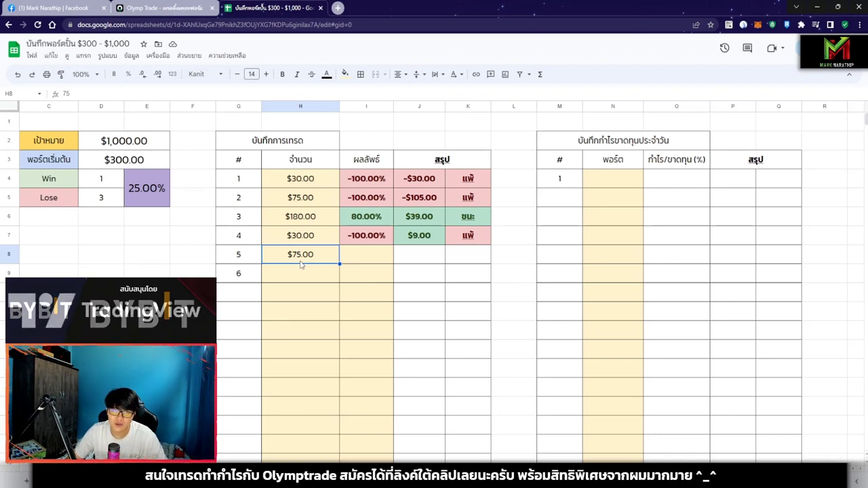
{"action": "left_click", "coordinate": [163, 8]}
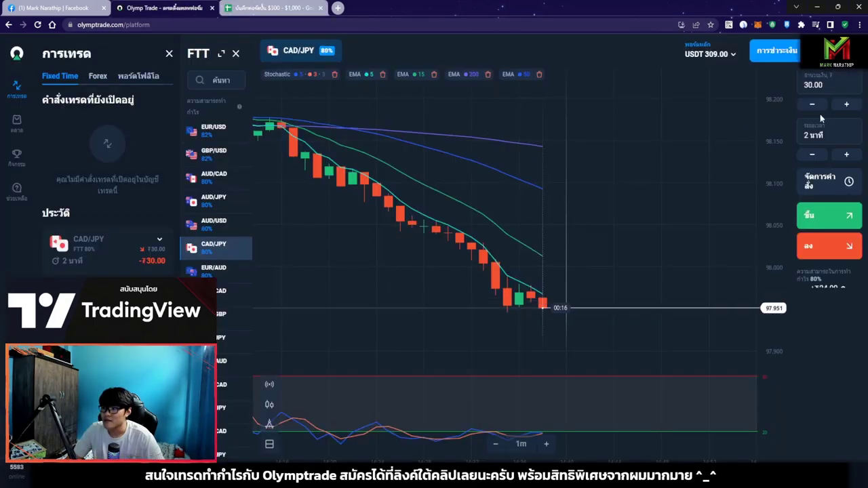
{"action": "left_click", "coordinate": [635, 190]}
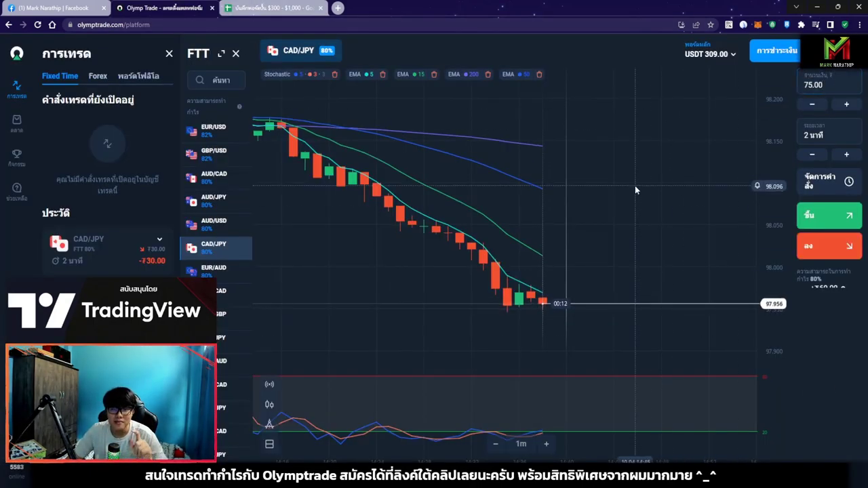
Preview trade 5 in the spreadsheet with trade 3's 80% result, check the running total, and clear the result cell.
{"action": "left_click", "coordinate": [272, 8]}
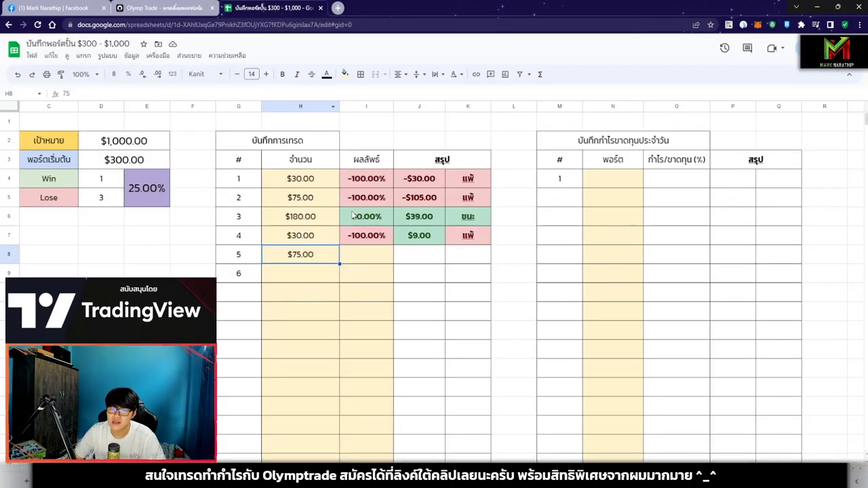
{"action": "left_click", "coordinate": [353, 216]}
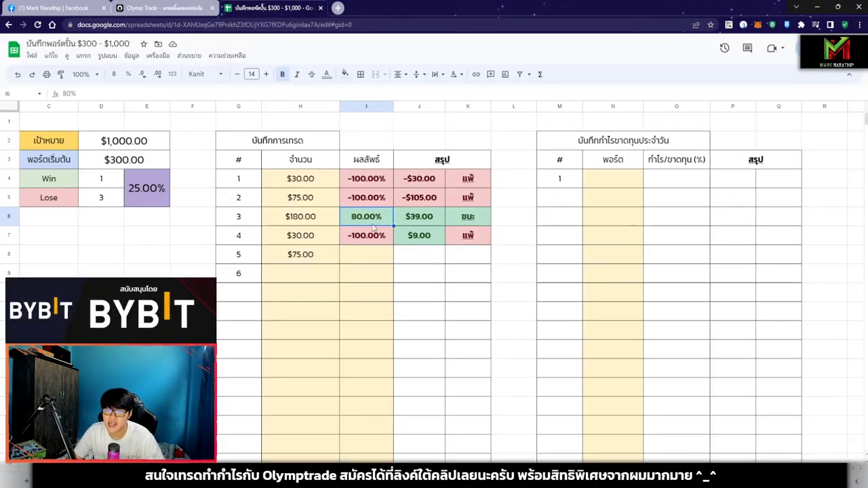
{"action": "key", "text": "ctrl+c"}
{"action": "left_click", "coordinate": [364, 258]}
{"action": "key", "text": "ctrl+v"}
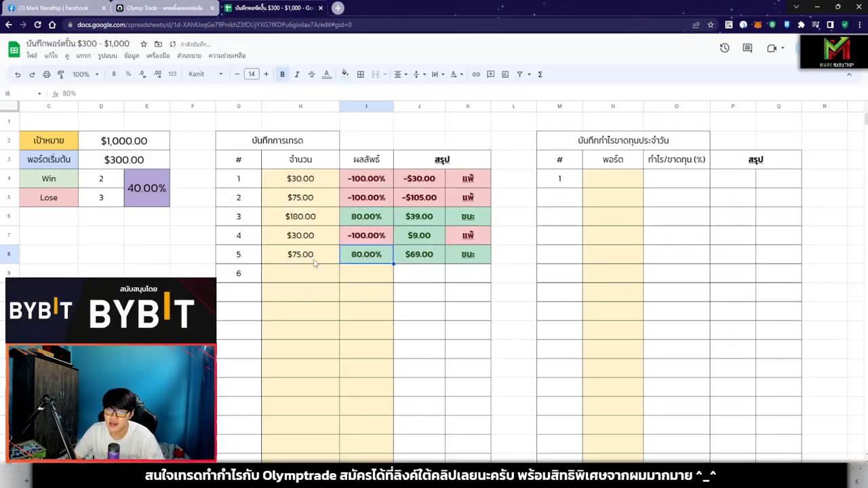
{"action": "left_click", "coordinate": [431, 255]}
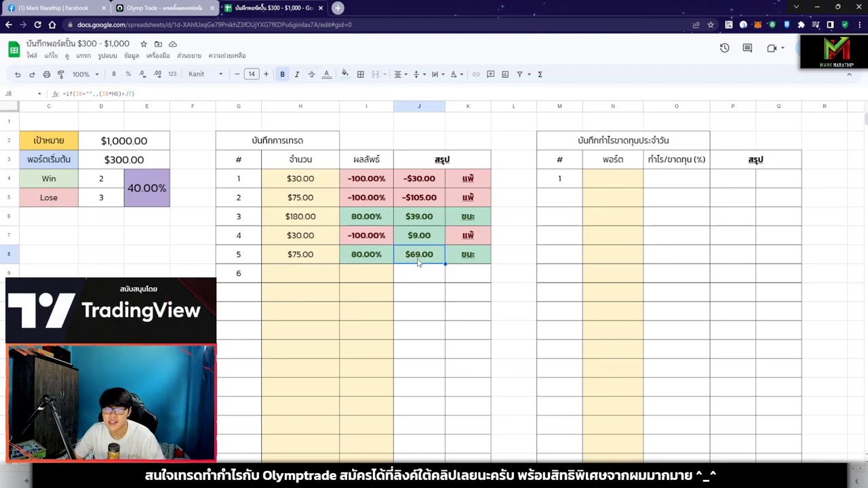
{"action": "left_click", "coordinate": [376, 263]}
{"action": "key", "text": "Delete"}
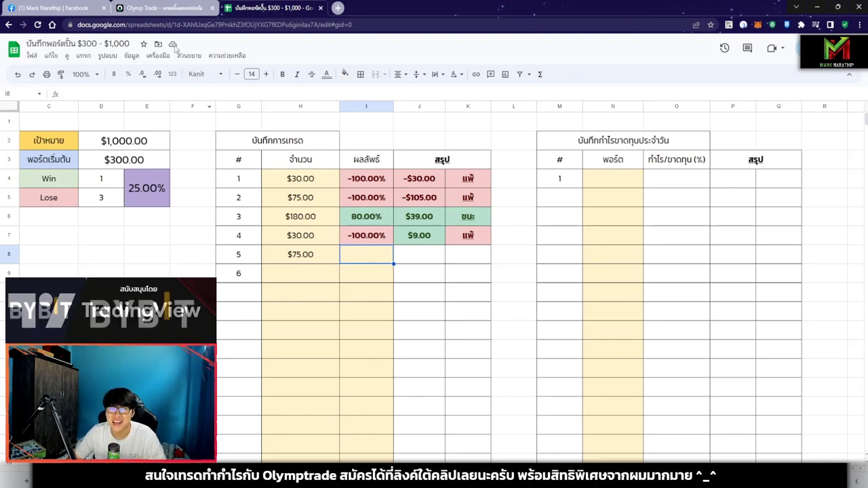
Return to Olymp Trade and follow the latest CAD/JPY signal on the TradingView chart while the 75.00 trade runs.
{"action": "key", "text": "ctrl+shift+Tab"}
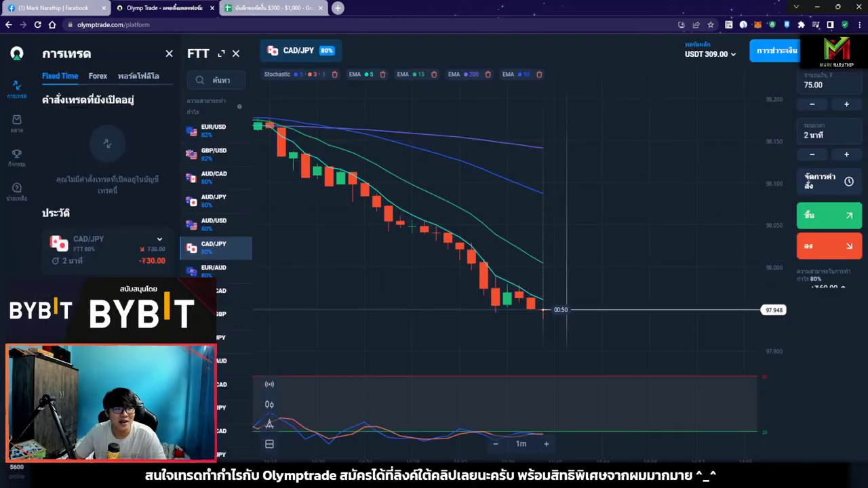
{"action": "key", "text": "alt+Tab"}
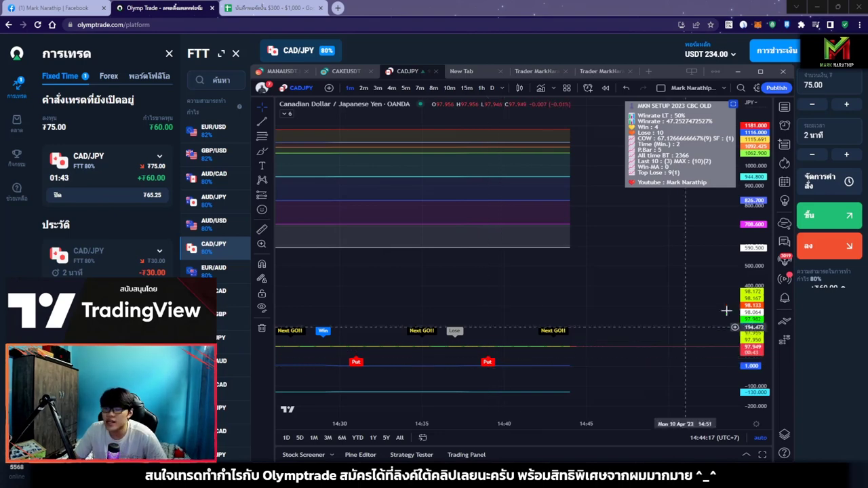
{"action": "left_click_drag", "start_coordinate": [758, 298], "coordinate": [684, 285]}
{"action": "left_click_drag", "start_coordinate": [658, 357], "coordinate": [550, 254]}
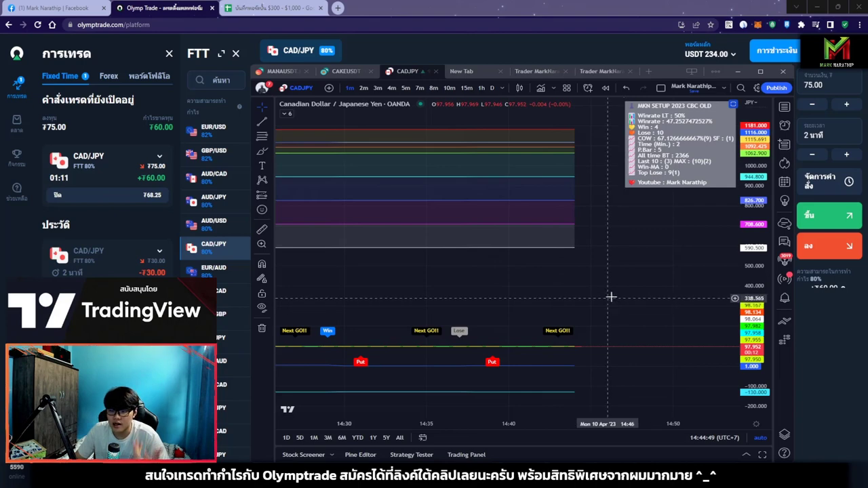
{"action": "scroll", "coordinate": [616, 292], "scroll_direction": "down", "scroll_amount": 2}
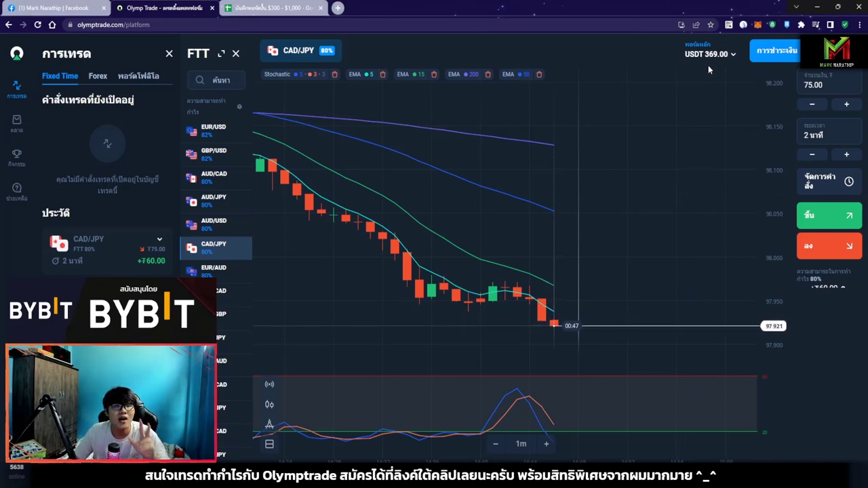
Record 80% as the result of trade 5 in the spreadsheet and check its running total.
{"action": "key", "text": "ctrl+Tab"}
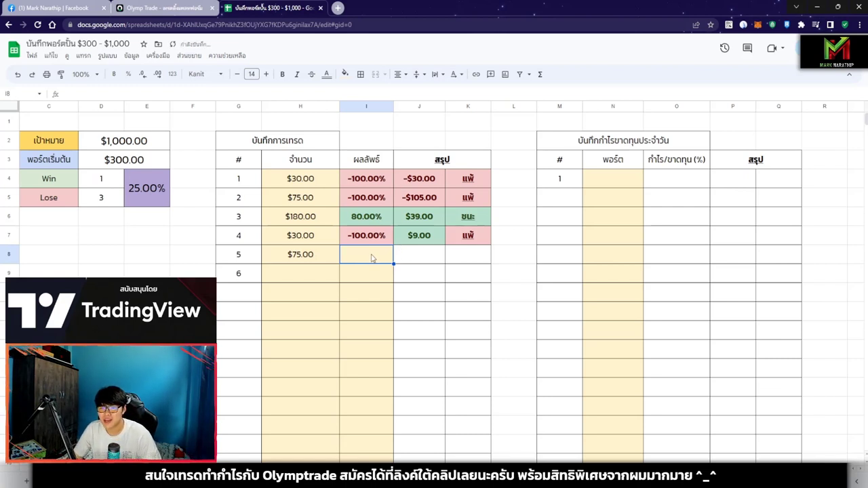
{"action": "key", "text": "ctrl+v"}
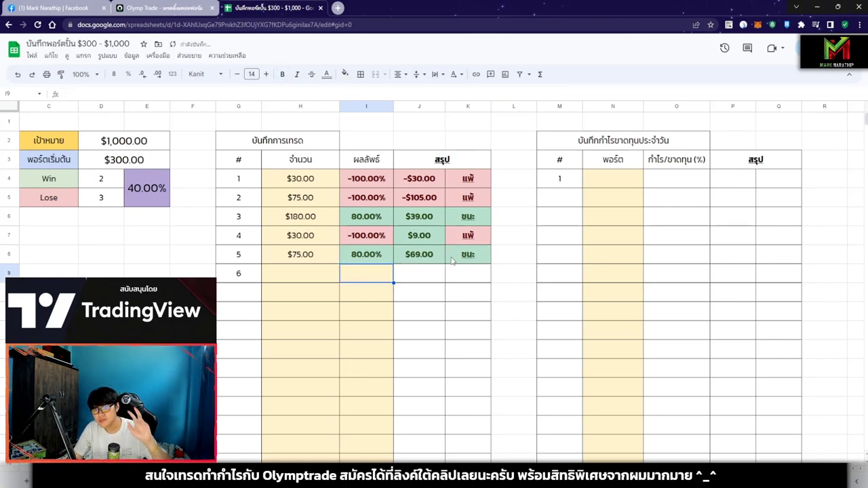
{"action": "left_click", "coordinate": [437, 257]}
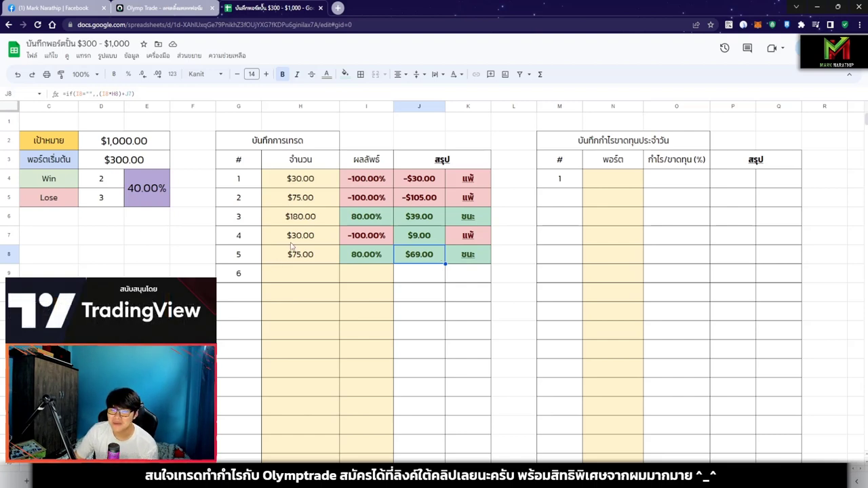
Enter $30.00 as the amount of trade 6 in the spreadsheet.
{"action": "left_click", "coordinate": [300, 273]}
{"action": "key", "text": "ctrl+v"}
{"action": "left_click", "coordinate": [303, 311]}
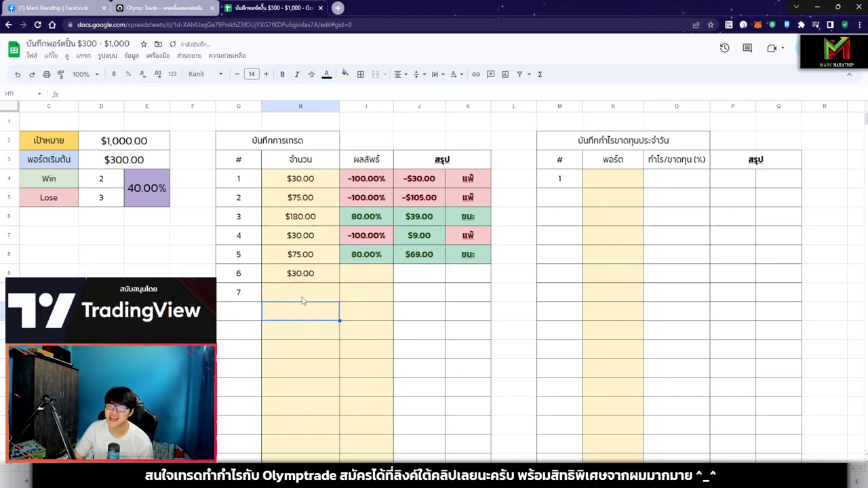
Copy the trade 6 amount and set the CAD/JPY trade amount to 30.00 on Olymp Trade.
{"action": "left_click", "coordinate": [299, 275]}
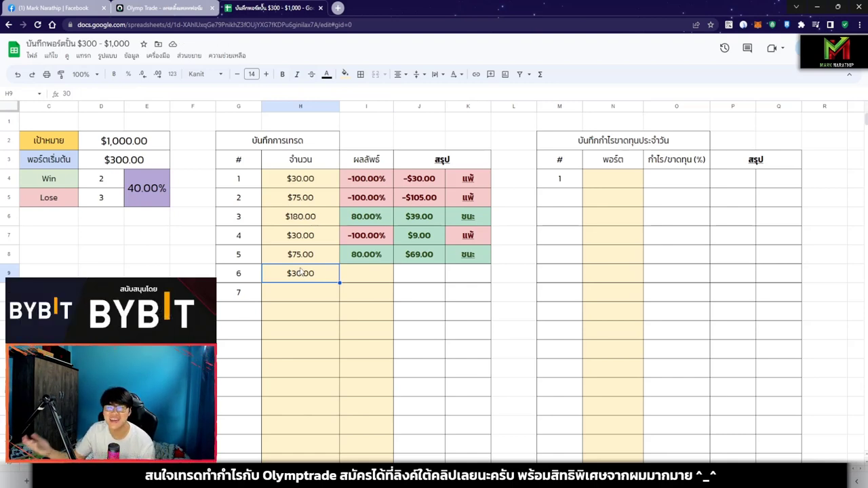
{"action": "left_click", "coordinate": [362, 275]}
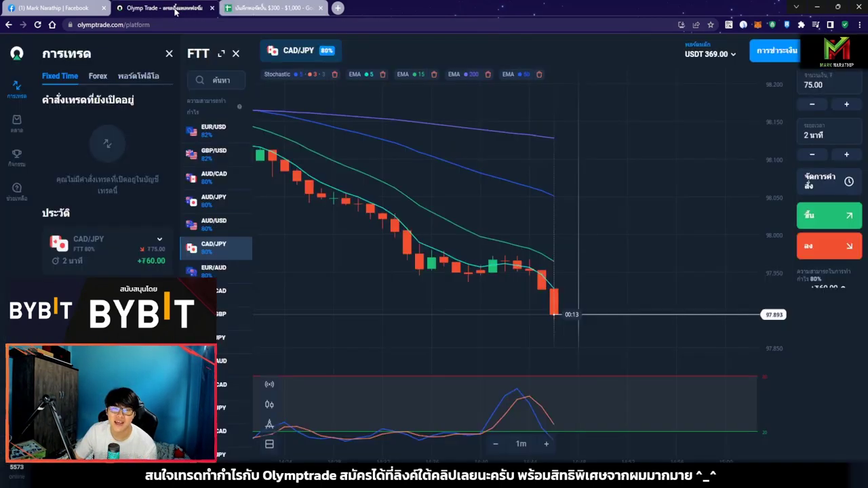
{"action": "left_click", "coordinate": [180, 8]}
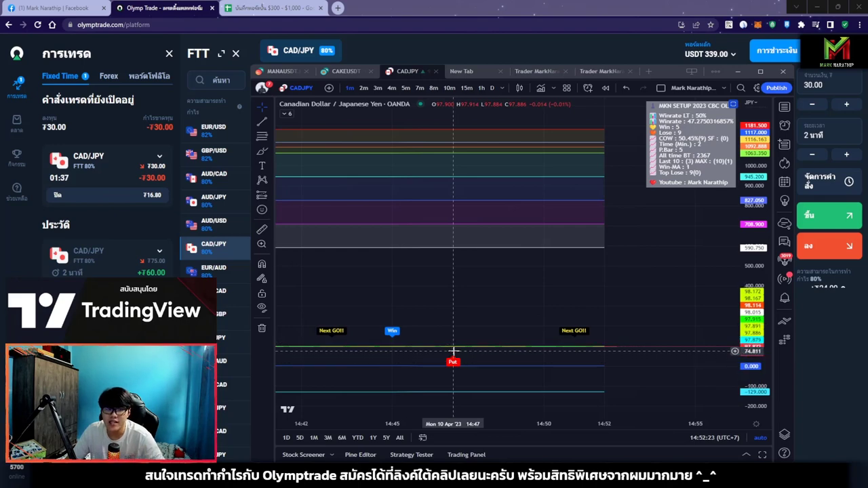
Examine the blue and yellow indicator lines and the Put, Win and Next GO!! signals on the CAD/JPY chart from 14:40 to 14:52.
{"action": "left_click_drag", "start_coordinate": [768, 304], "coordinate": [743, 332]}
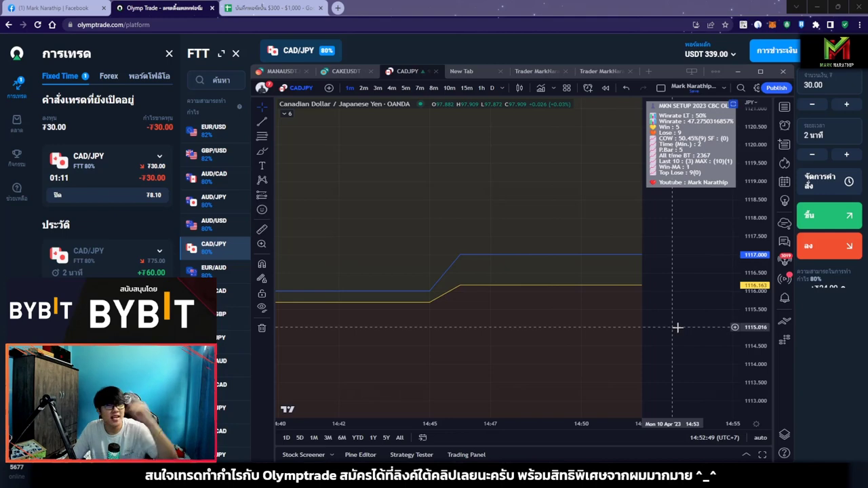
{"action": "double_click", "coordinate": [745, 299]}
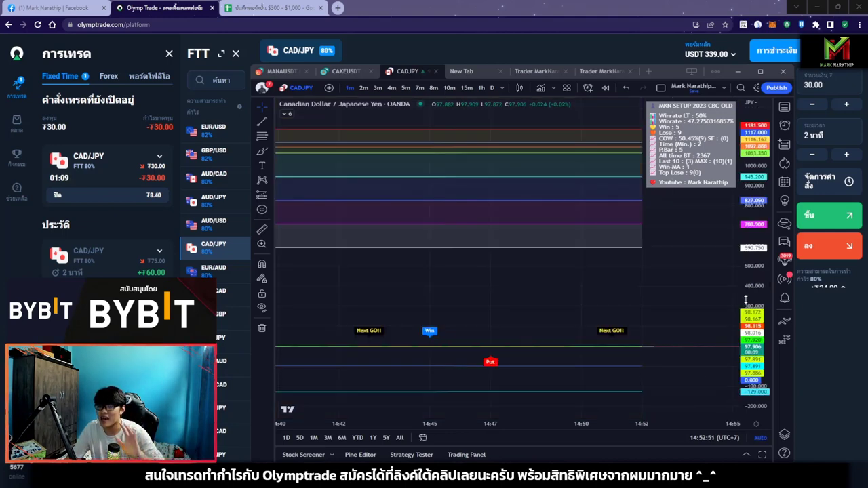
{"action": "scroll", "coordinate": [601, 277], "scroll_direction": "down", "scroll_amount": 1}
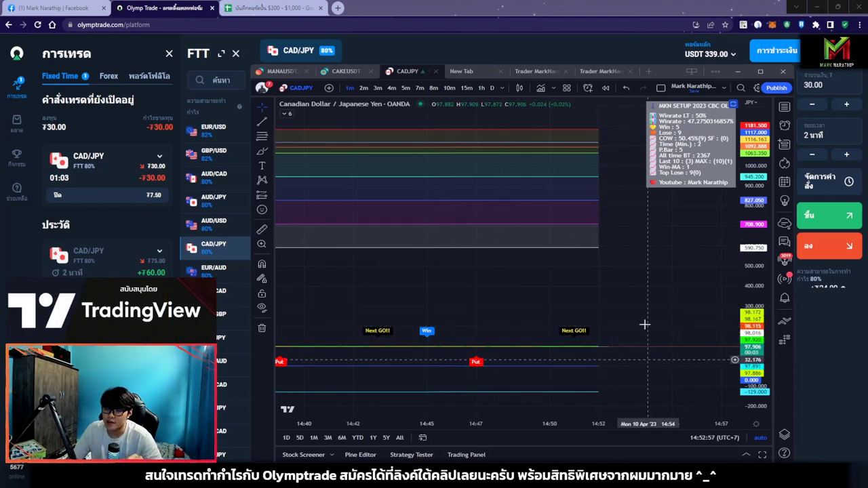
{"action": "left_click_drag", "start_coordinate": [645, 323], "coordinate": [575, 319]}
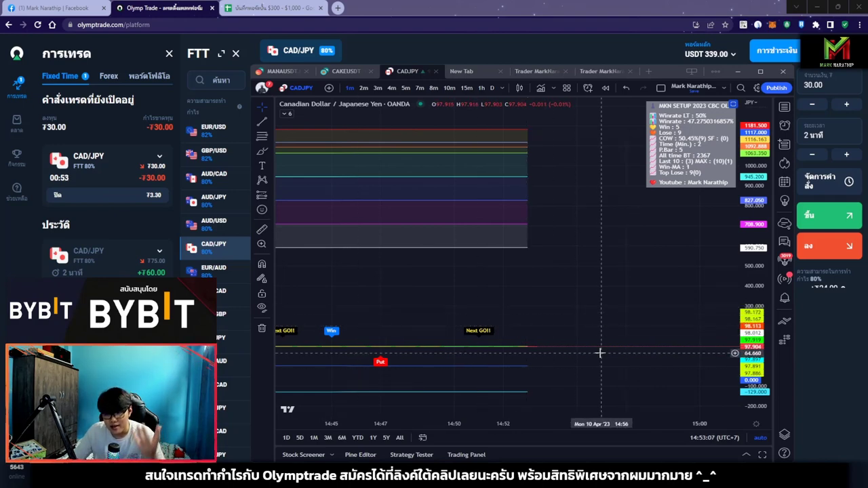
{"action": "scroll", "coordinate": [595, 332], "scroll_direction": "down", "scroll_amount": 2}
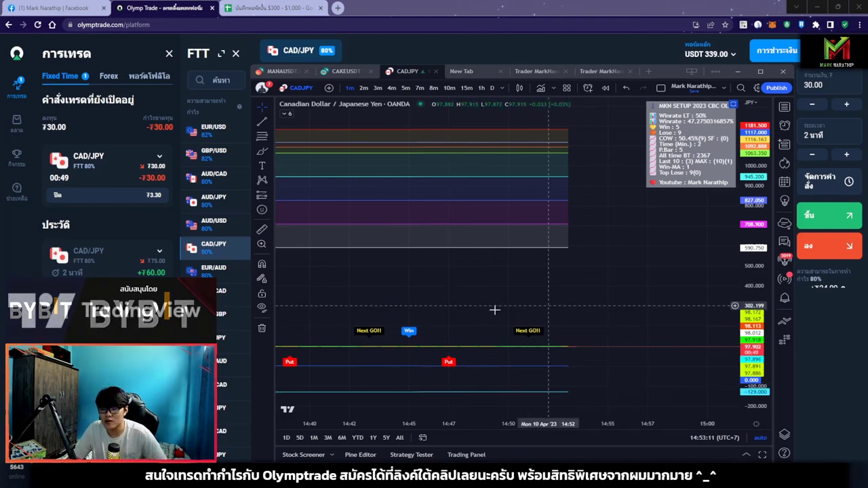
{"action": "scroll", "coordinate": [622, 348], "scroll_direction": "down", "scroll_amount": 2}
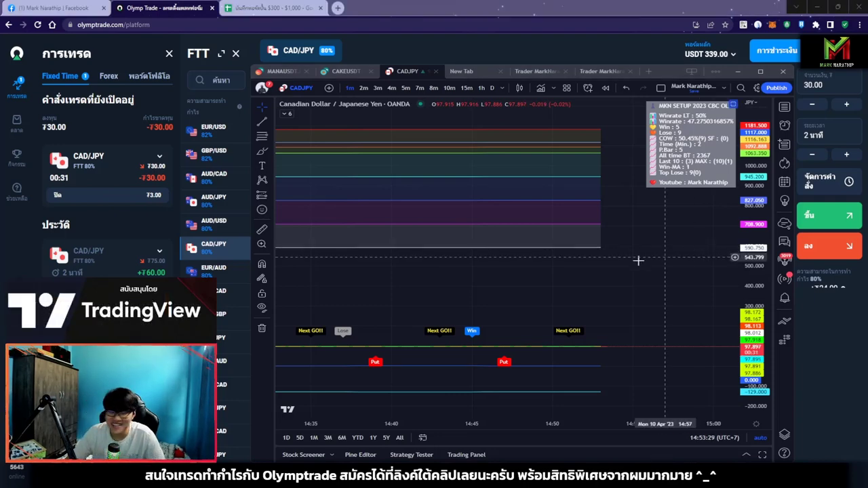
{"action": "scroll", "coordinate": [648, 282], "scroll_direction": "up", "scroll_amount": 1}
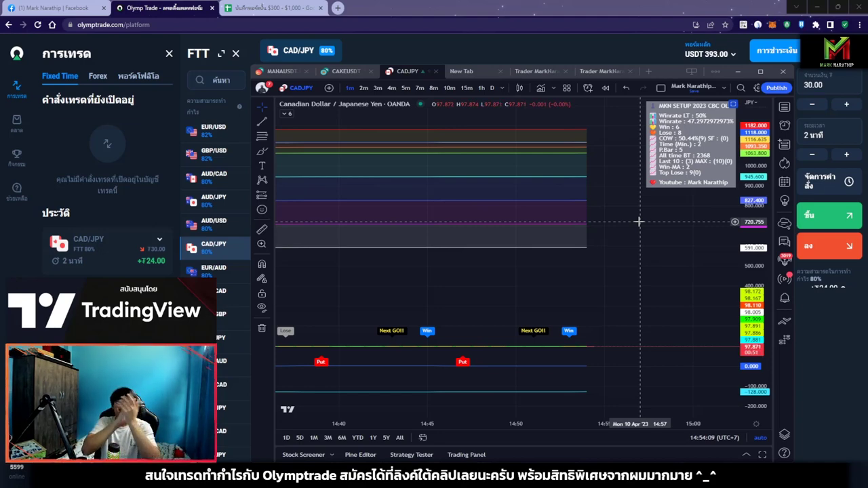
Record 80% as the result of trade 6 in the spreadsheet.
{"action": "scroll", "coordinate": [563, 276], "scroll_direction": "down", "scroll_amount": 3}
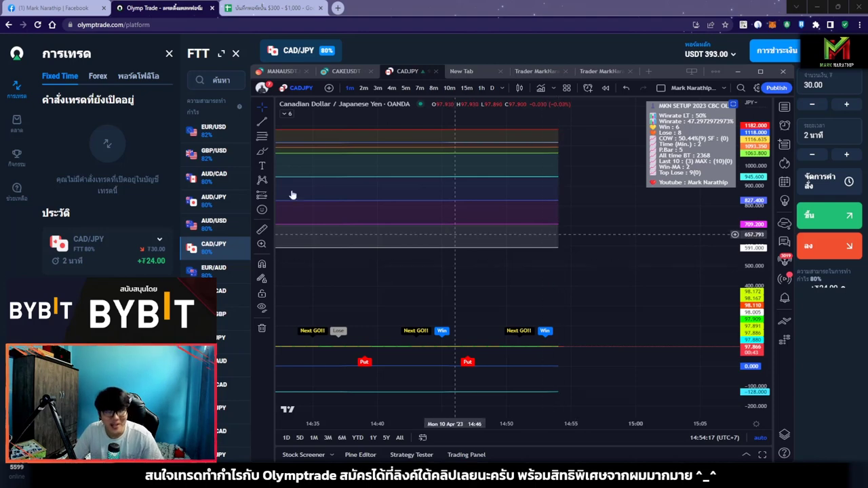
{"action": "key", "text": "alt+Tab"}
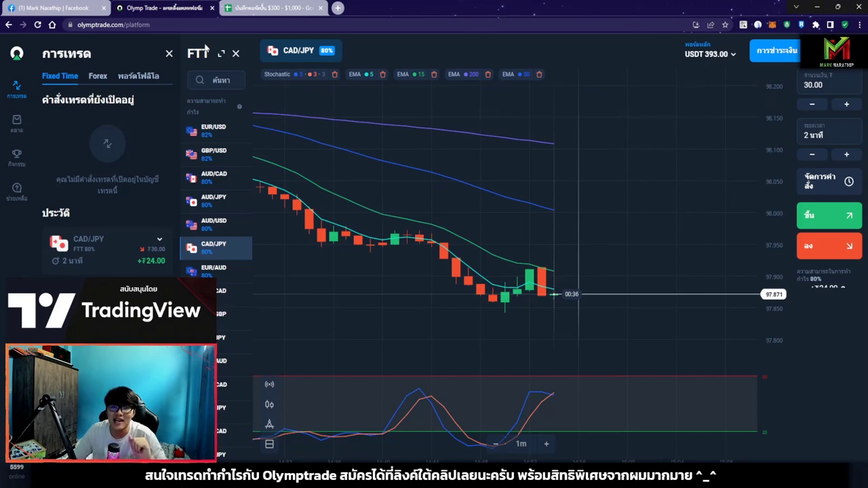
{"action": "left_click", "coordinate": [271, 8]}
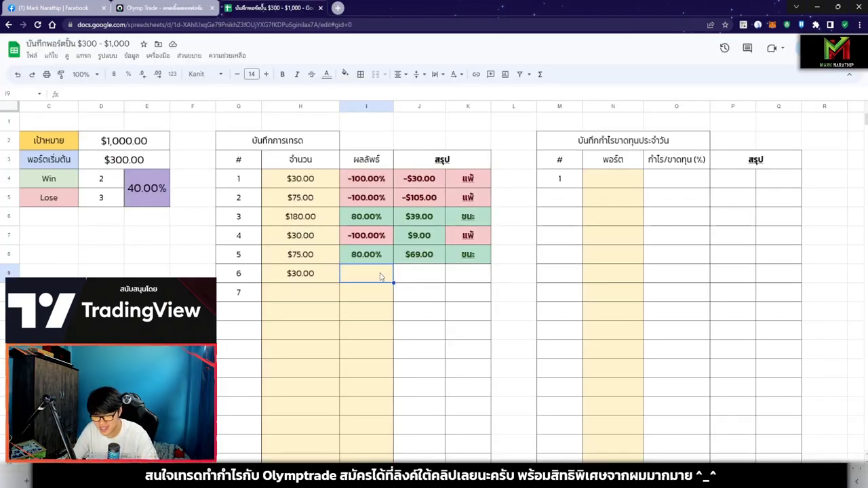
{"action": "type", "text": "80%"}
{"action": "key", "text": "Tab"}
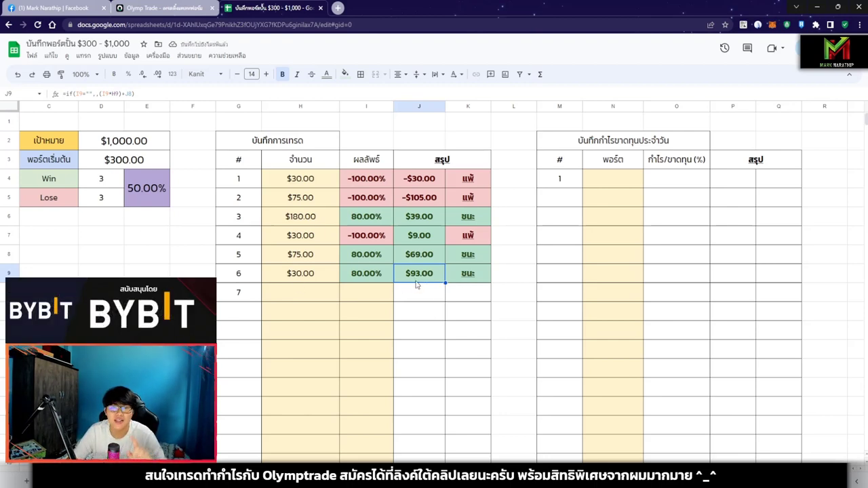
Enter $10.00 as the amount of trade 7 in the spreadsheet.
{"action": "left_click", "coordinate": [333, 295]}
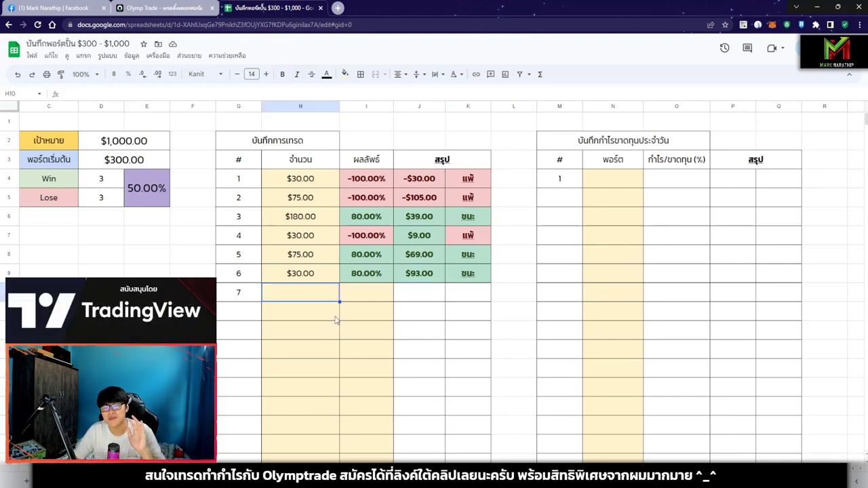
{"action": "type", "text": "10"}
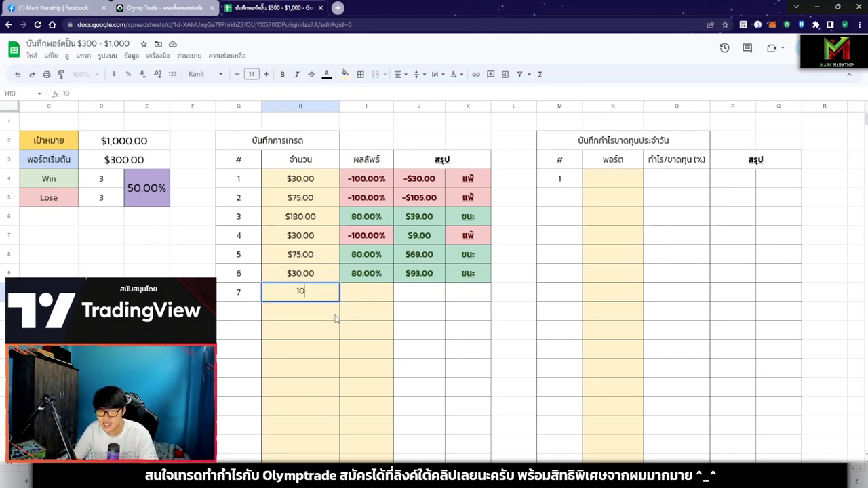
{"action": "key", "text": "Return"}
Try an 80% result for trade 7 to preview its running total, and clear the result again.
{"action": "left_click", "coordinate": [380, 294]}
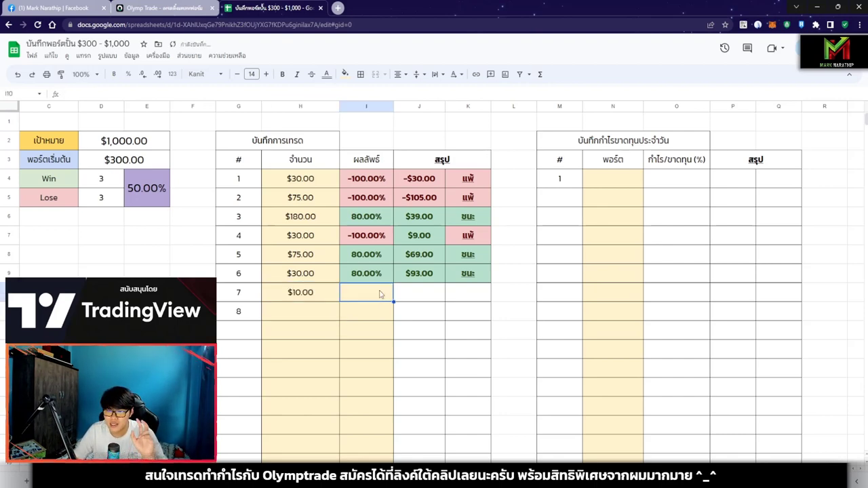
{"action": "type", "text": "80%"}
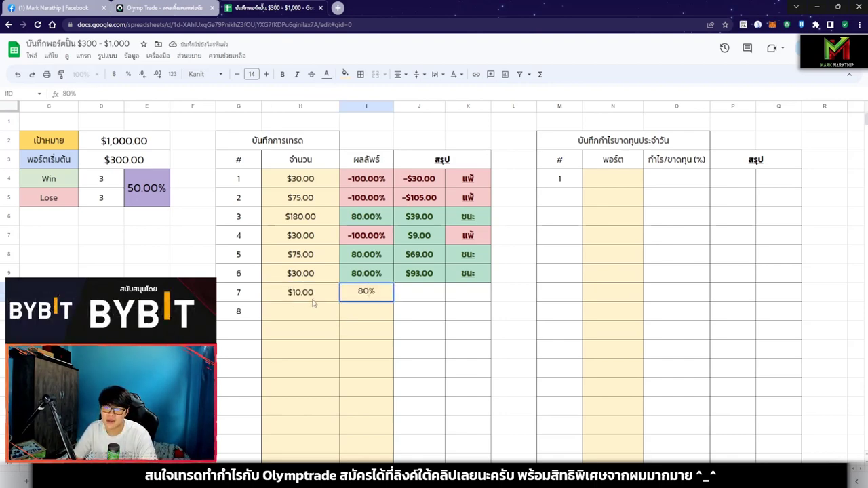
{"action": "key", "text": "Return"}
{"action": "left_click", "coordinate": [436, 297]}
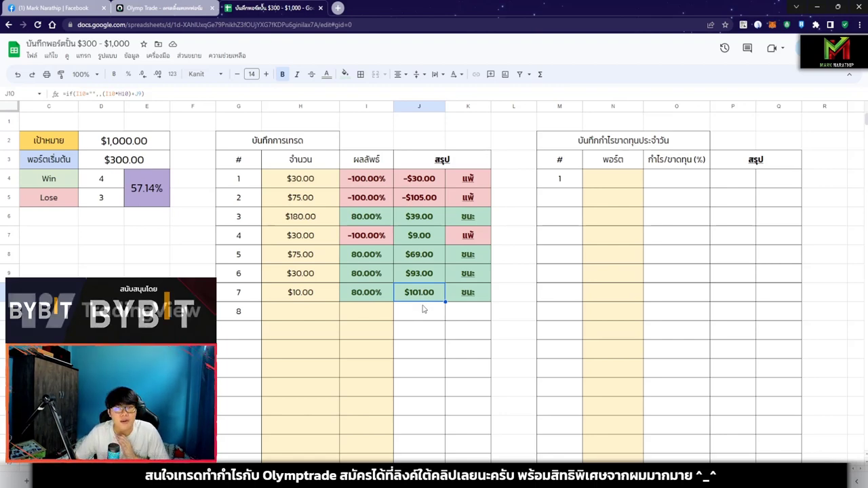
{"action": "key", "text": "Left"}
{"action": "key", "text": "Delete"}
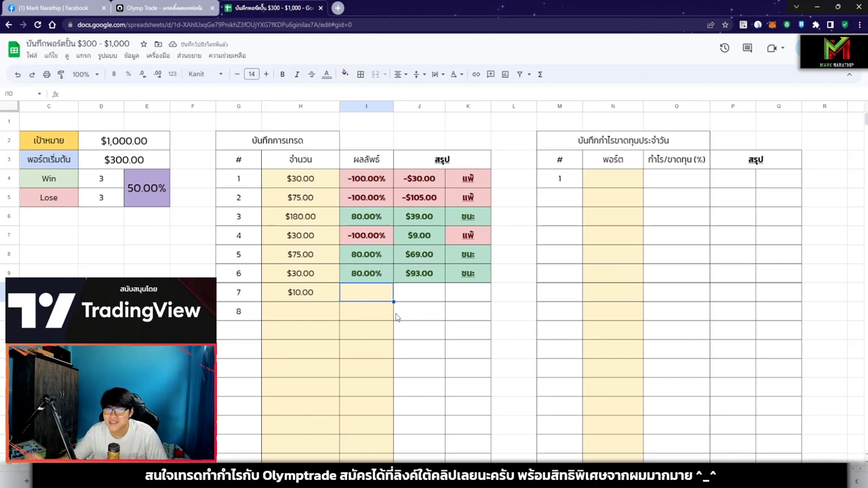
Switch to Olymp Trade and set the CAD/JPY trade amount to 10.
{"action": "left_click", "coordinate": [162, 7]}
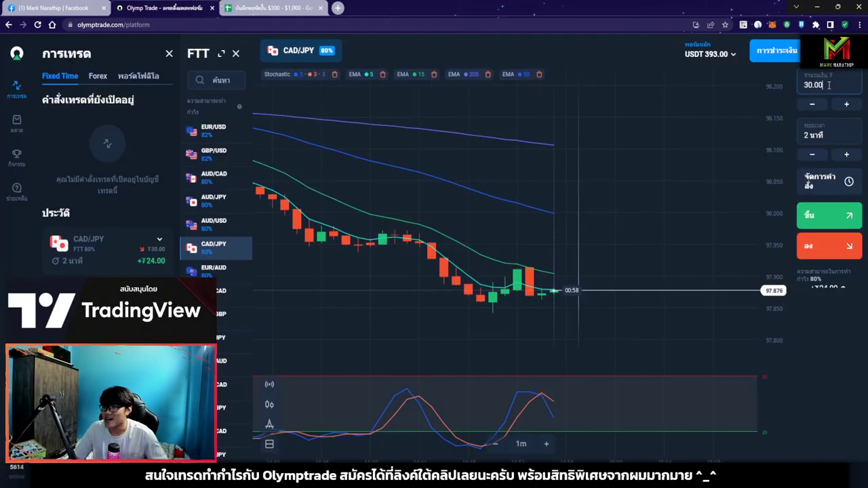
{"action": "left_click", "coordinate": [828, 85]}
{"action": "type", "text": "190"}
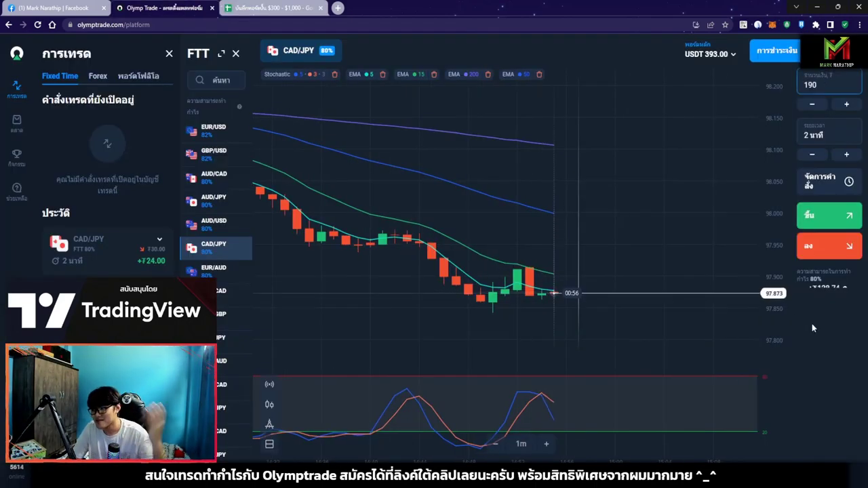
{"action": "key", "text": "BackSpace"}
{"action": "type", "text": "0"}
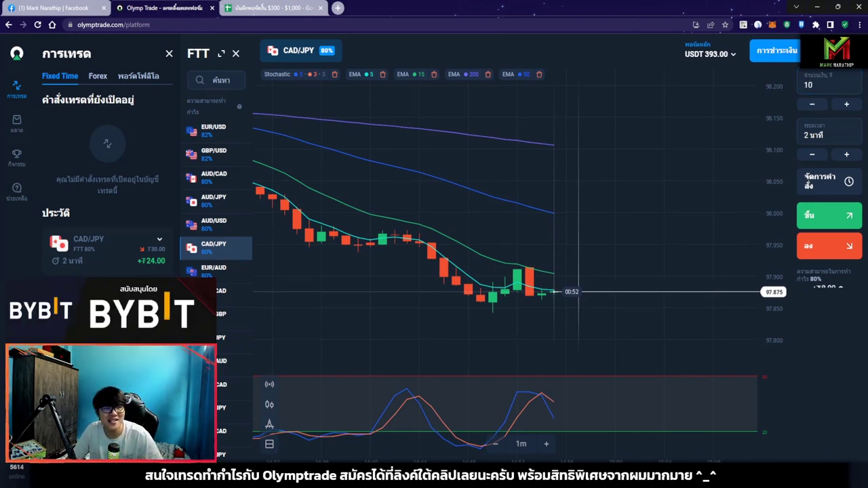
Examine the Put, Lose and Next GO!! signals on the TradingView USD/CAD chart with the watchlist hidden while the 3-minute trade runs.
{"action": "key", "text": "alt+Tab"}
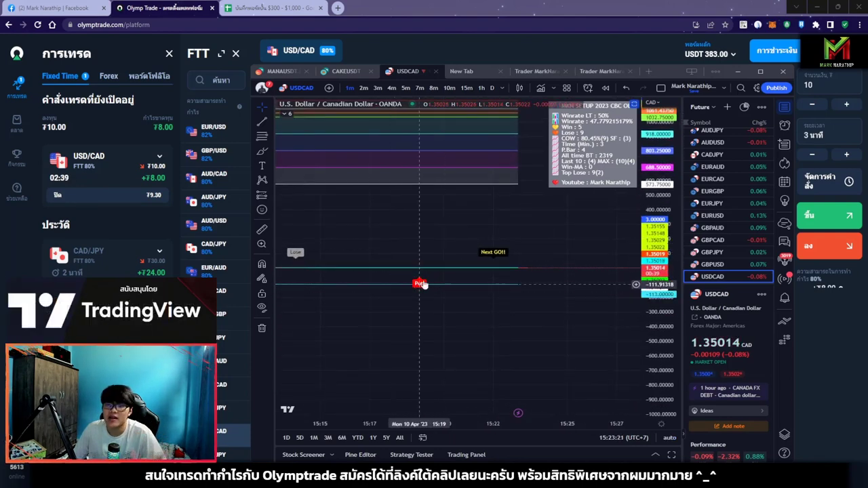
{"action": "left_click", "coordinate": [785, 106]}
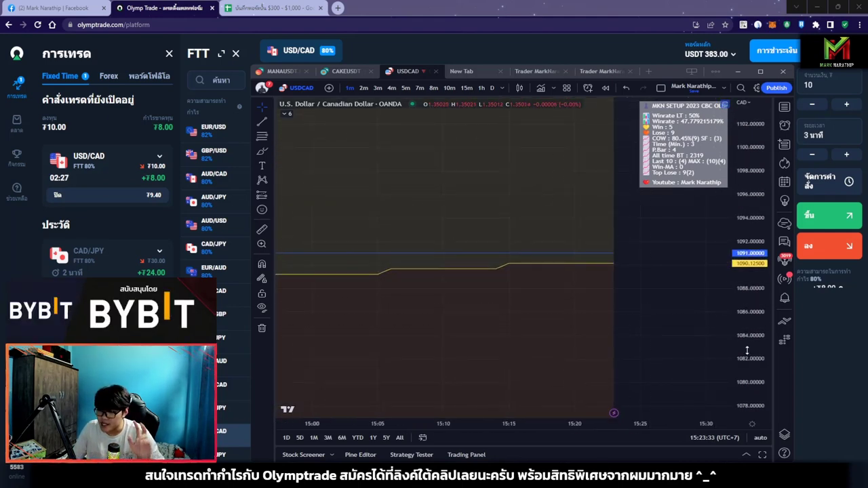
{"action": "left_click", "coordinate": [547, 248]}
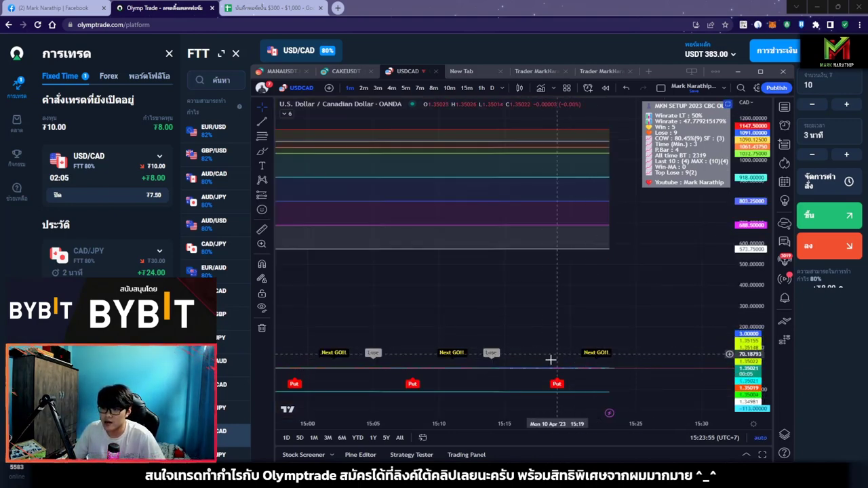
{"action": "left_click_drag", "start_coordinate": [626, 331], "coordinate": [595, 324]}
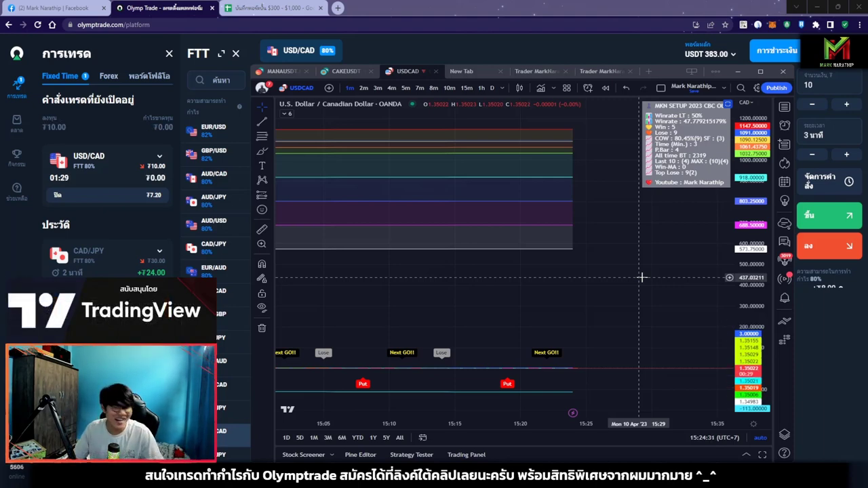
{"action": "scroll", "coordinate": [593, 303], "scroll_direction": "up", "scroll_amount": 1}
{"action": "scroll", "coordinate": [600, 301], "scroll_direction": "up", "scroll_amount": 2}
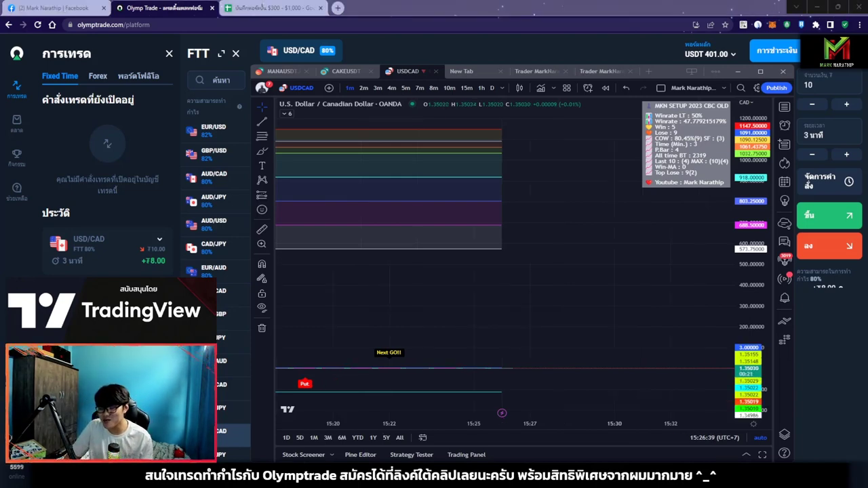
{"action": "scroll", "coordinate": [572, 265], "scroll_direction": "down", "scroll_amount": 3}
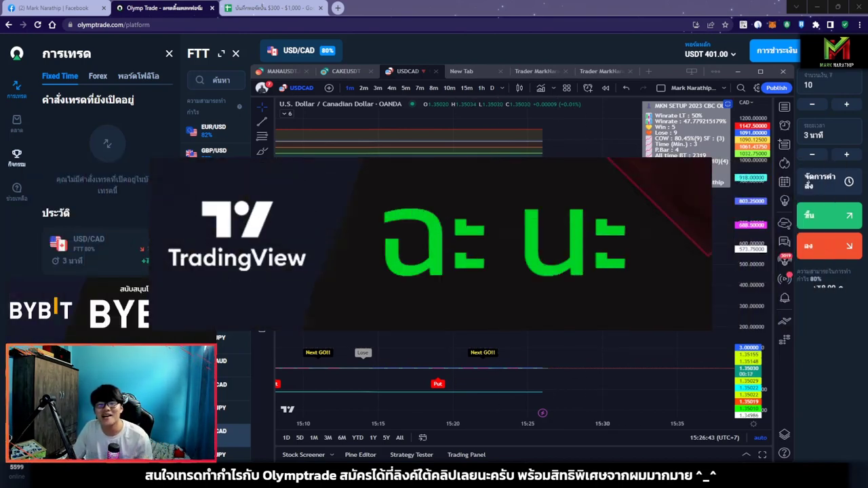
Record 80% as the result of trade 7 in the spreadsheet and check its running total.
{"action": "key", "text": "alt+Tab"}
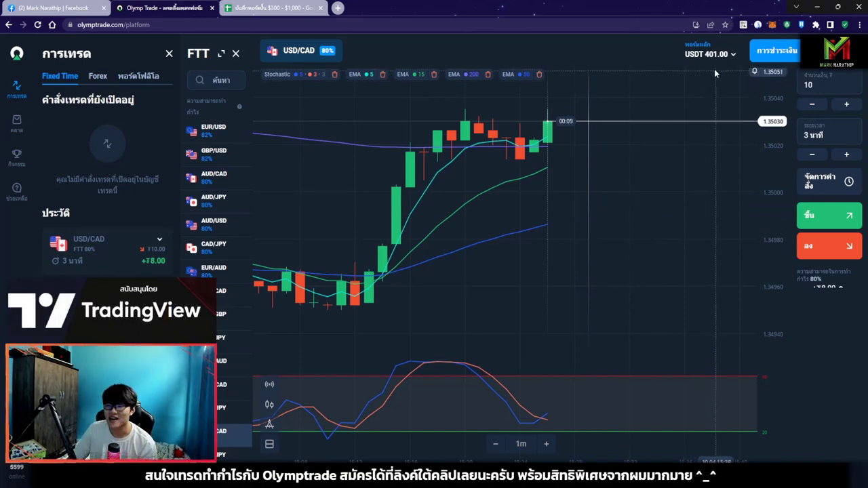
{"action": "left_click", "coordinate": [271, 7]}
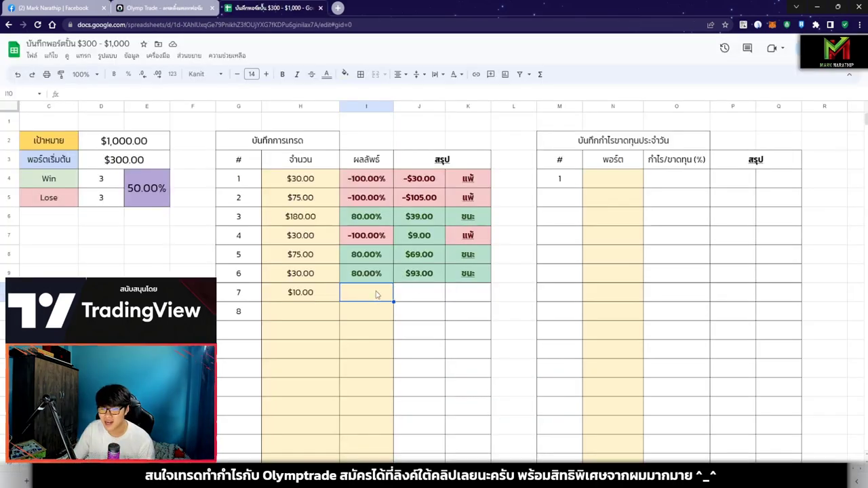
{"action": "type", "text": "80%"}
{"action": "key", "text": "Return"}
{"action": "left_click", "coordinate": [425, 294]}
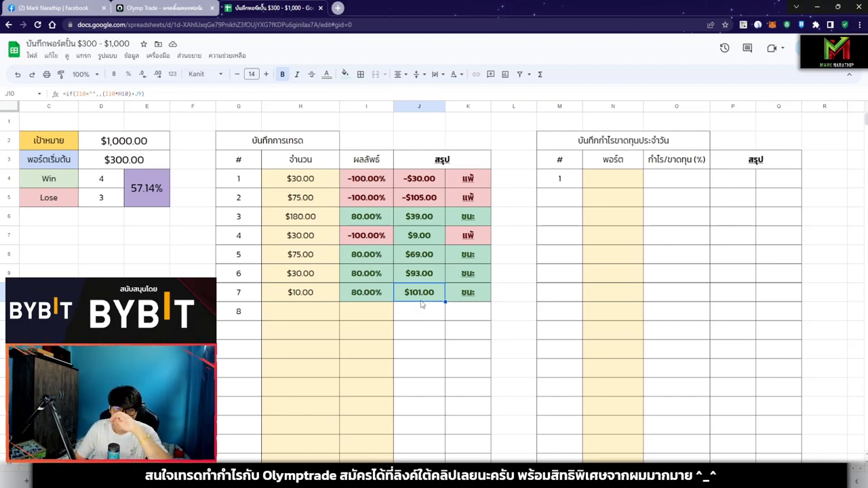
Review the logged win and loss percentages of trades 1 to 7 in the result column.
{"action": "left_click_drag", "start_coordinate": [373, 178], "coordinate": [370, 236]}
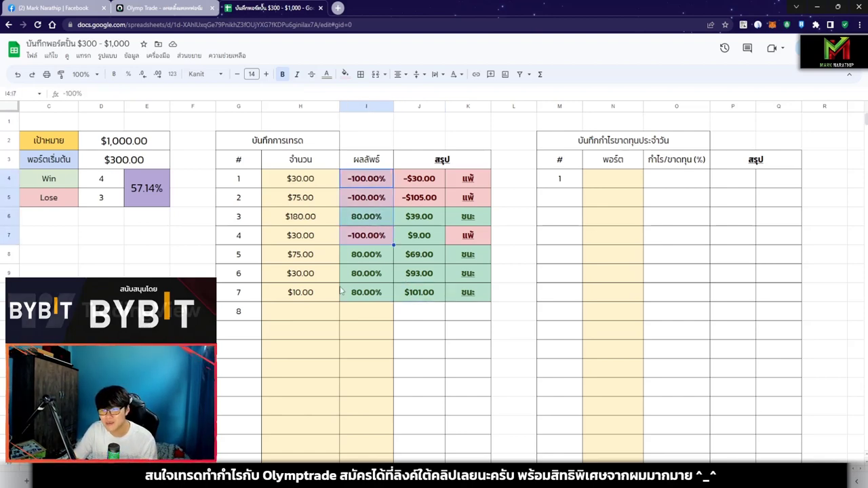
{"action": "left_click", "coordinate": [370, 258]}
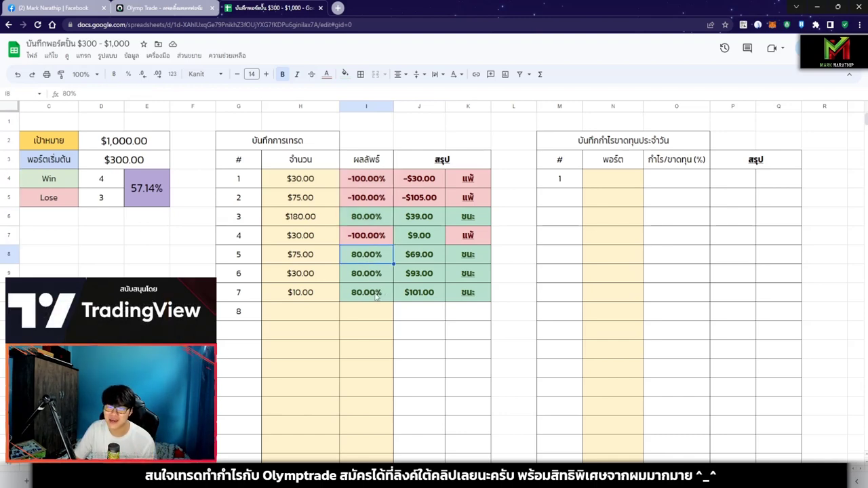
{"action": "left_click_drag", "start_coordinate": [378, 219], "coordinate": [375, 296]}
{"action": "left_click", "coordinate": [375, 315]}
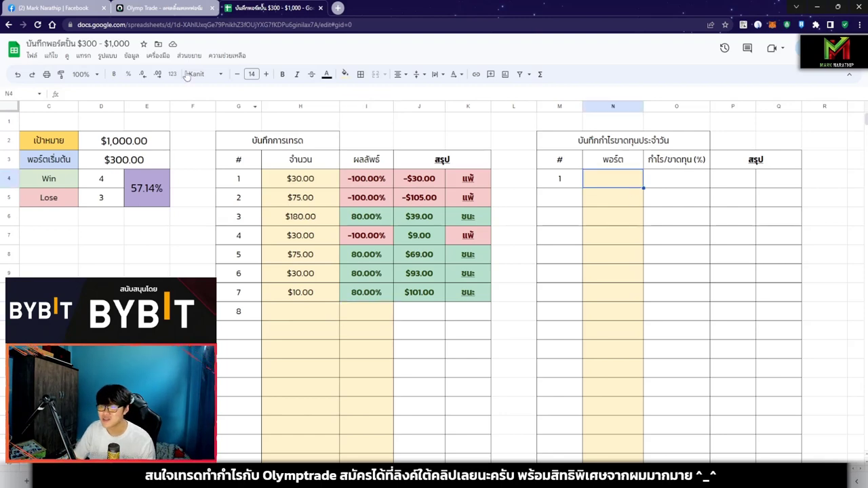
Check the account balance on Olymp Trade and enter $401.00 as the day 1 portfolio value in the daily profit/loss table.
{"action": "left_click", "coordinate": [182, 10]}
{"action": "left_click", "coordinate": [271, 8]}
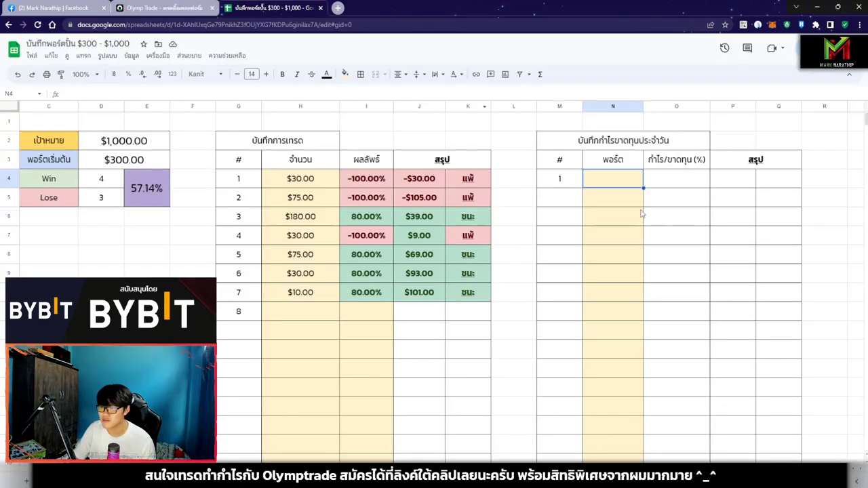
{"action": "type", "text": "401"}
{"action": "key", "text": "Return"}
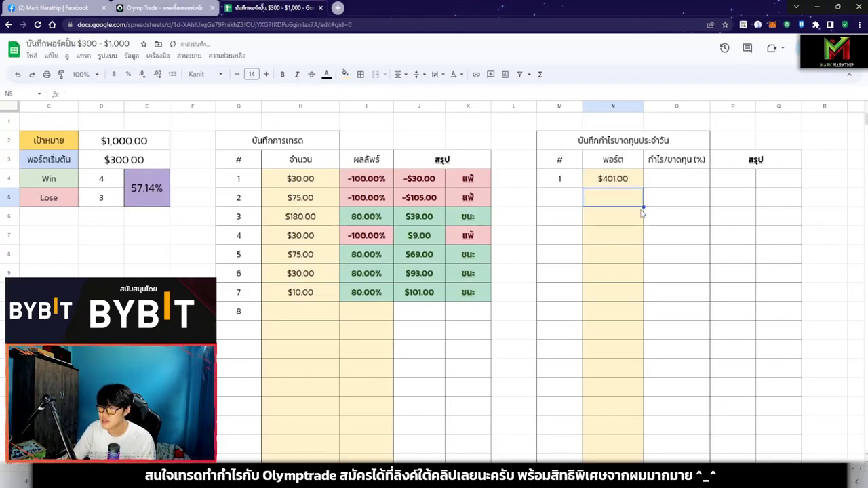
Examine the day 1 profit figures and the trade and daily profit/loss charts in the spreadsheet.
{"action": "left_click", "coordinate": [630, 260]}
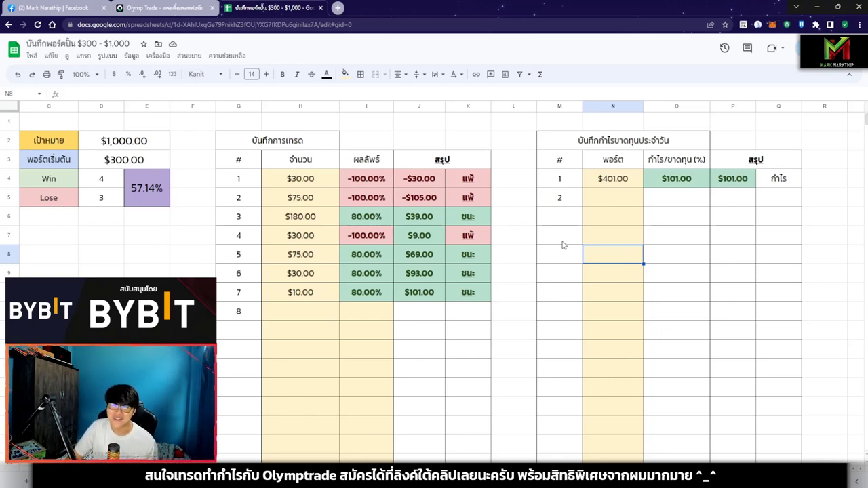
{"action": "left_click", "coordinate": [619, 213]}
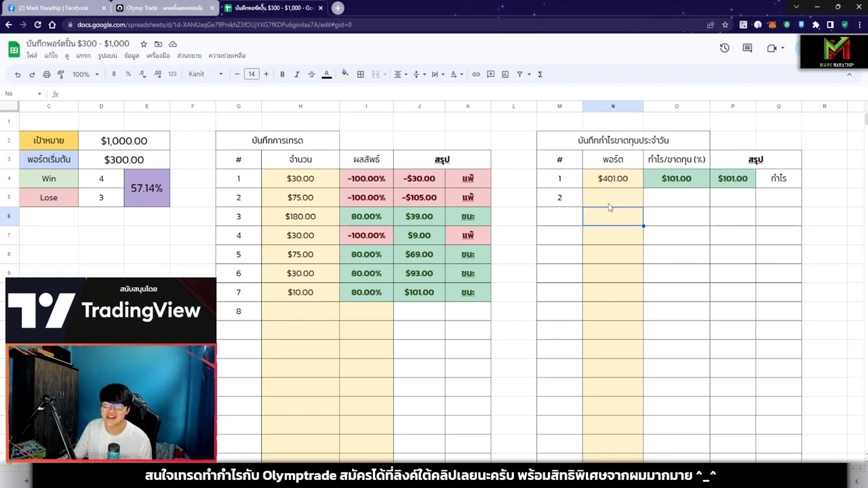
{"action": "left_click", "coordinate": [675, 185]}
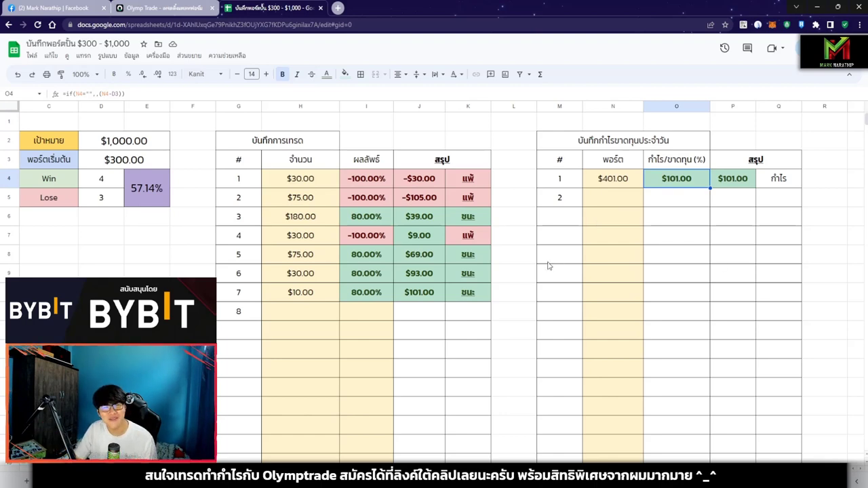
{"action": "scroll", "coordinate": [549, 265], "scroll_direction": "right", "scroll_amount": 5}
{"action": "scroll", "coordinate": [681, 265], "scroll_direction": "down", "scroll_amount": 1}
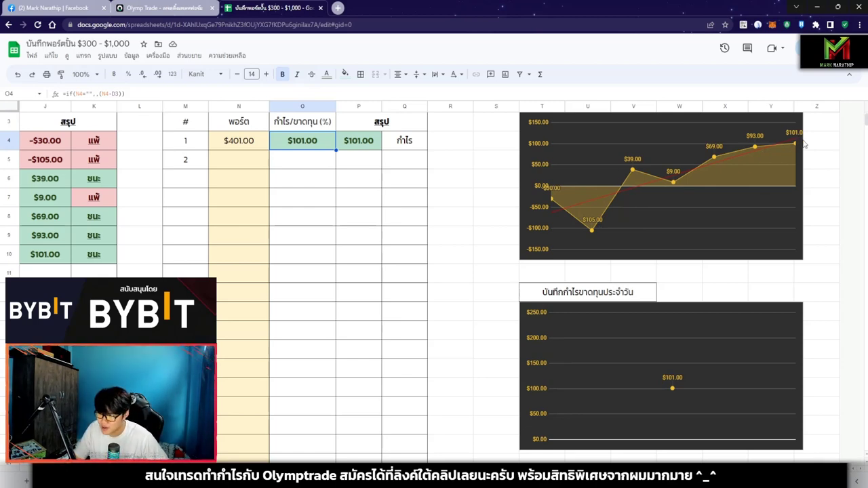
{"action": "scroll", "coordinate": [705, 321], "scroll_direction": "down", "scroll_amount": 1}
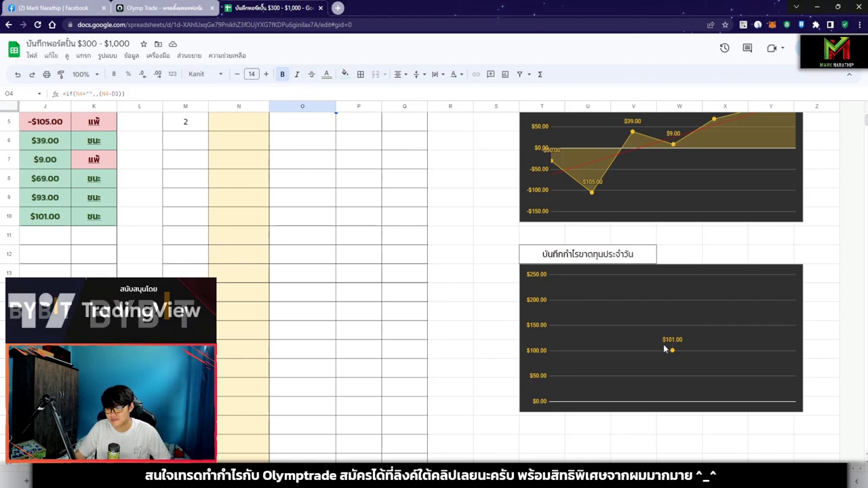
{"action": "scroll", "coordinate": [655, 344], "scroll_direction": "up", "scroll_amount": 1}
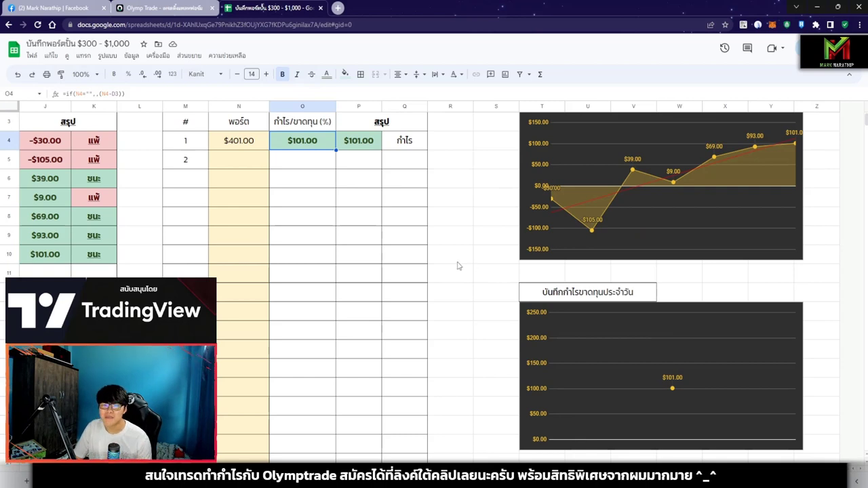
{"action": "scroll", "coordinate": [460, 267], "scroll_direction": "up", "scroll_amount": 1}
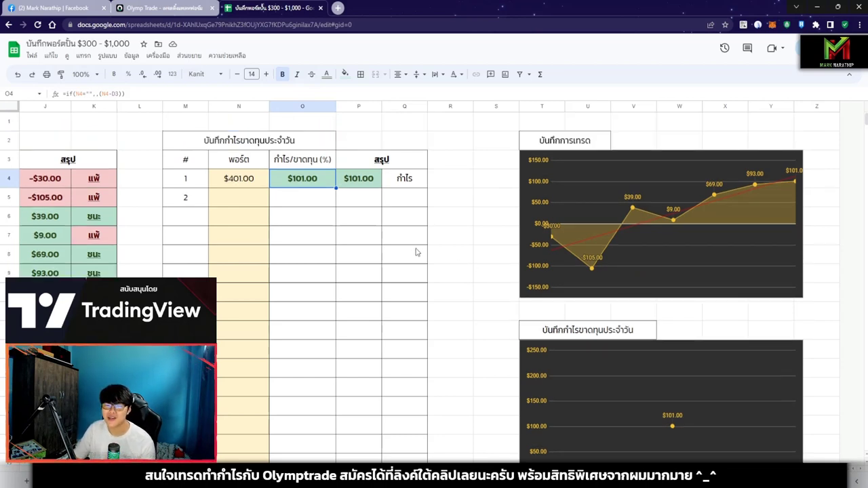
{"action": "scroll", "coordinate": [415, 244], "scroll_direction": "left", "scroll_amount": 3}
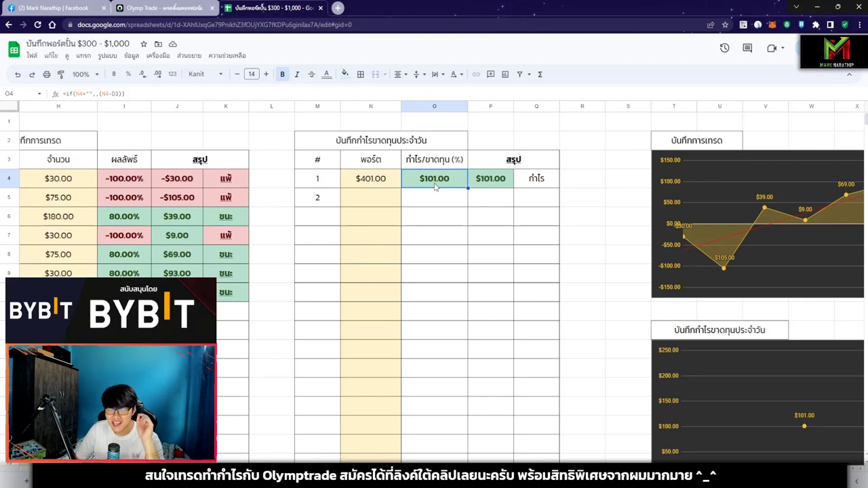
Open the MSN currency converter in a new browser tab and convert 101 US dollars to Thai baht.
{"action": "key", "text": "ctrl+t"}
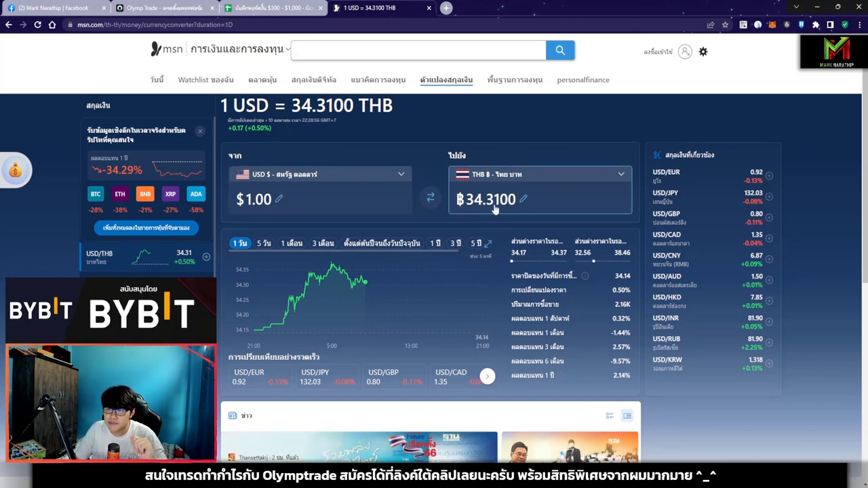
{"action": "left_click", "coordinate": [304, 204]}
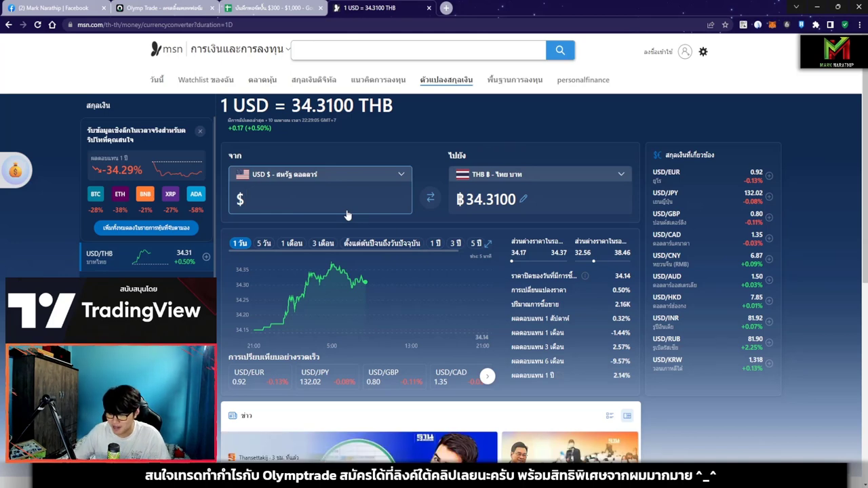
{"action": "type", "text": "101"}
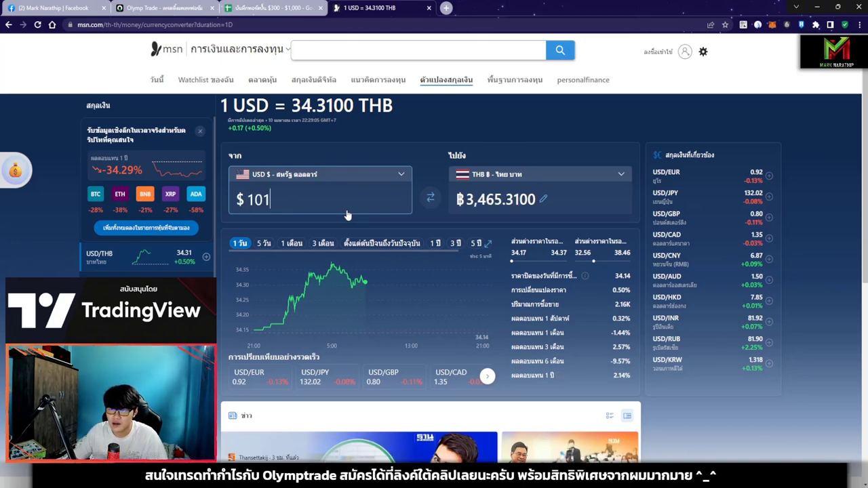
{"action": "left_click", "coordinate": [817, 219]}
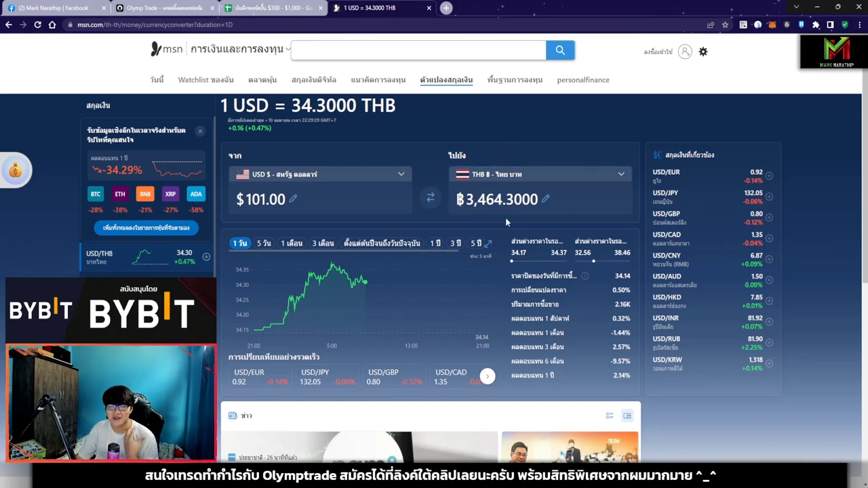
Return to the spreadsheet and review the day 1 portfolio value, the target amount, the win count and the win rate.
{"action": "left_click", "coordinate": [271, 8]}
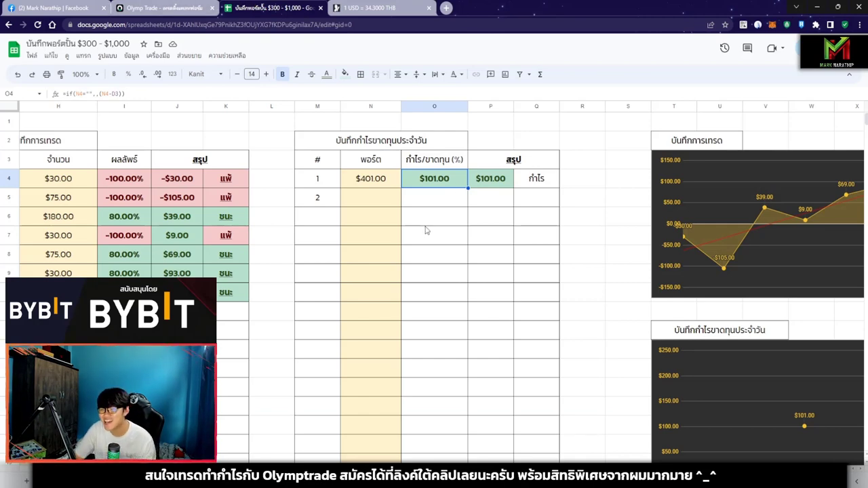
{"action": "left_click", "coordinate": [379, 185]}
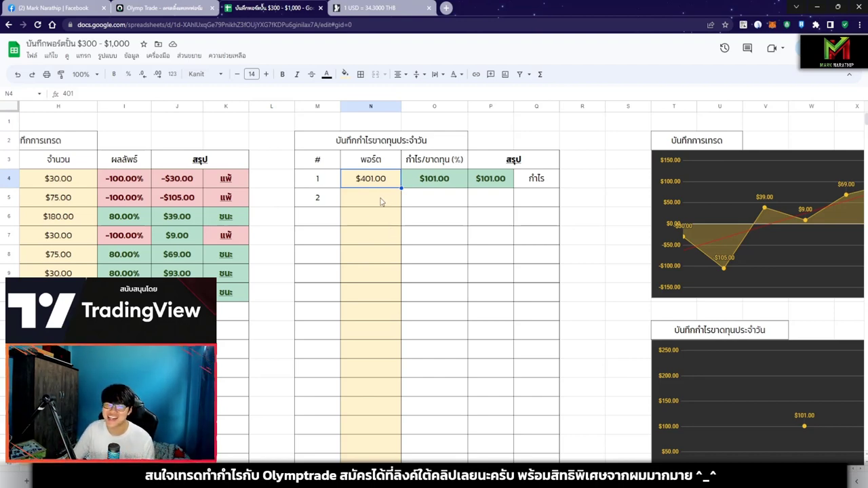
{"action": "scroll", "coordinate": [381, 201], "scroll_direction": "left", "scroll_amount": 5}
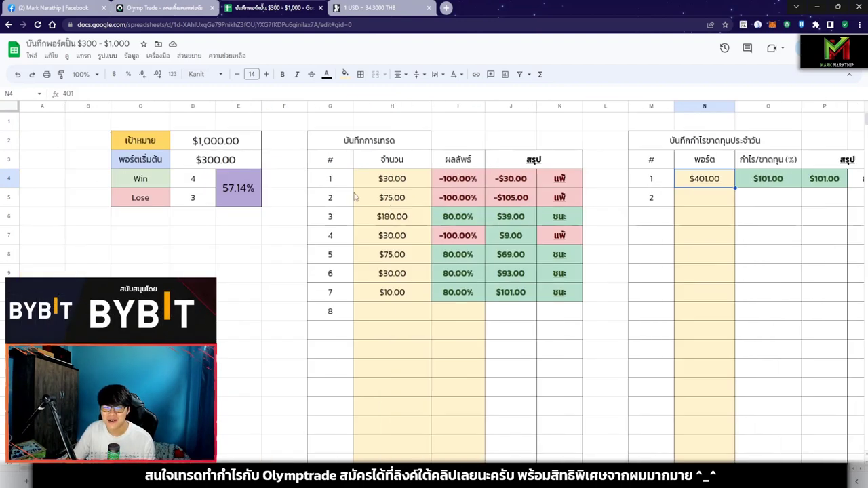
{"action": "left_click", "coordinate": [221, 146]}
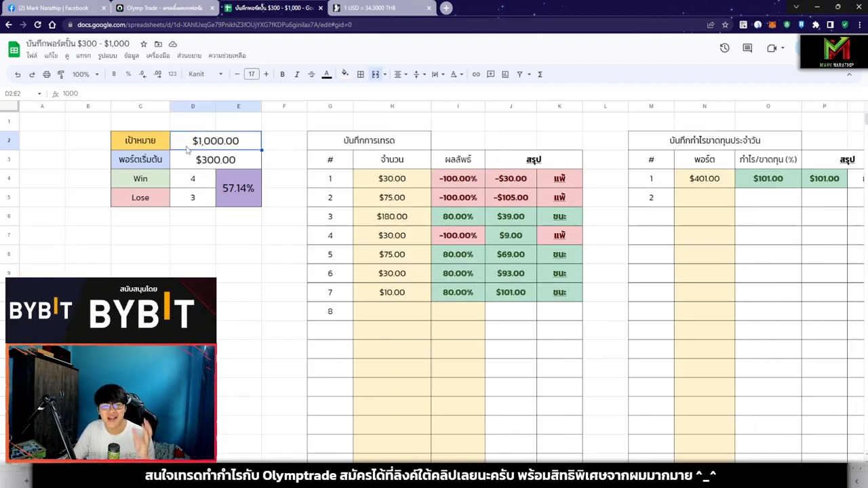
{"action": "left_click", "coordinate": [227, 179]}
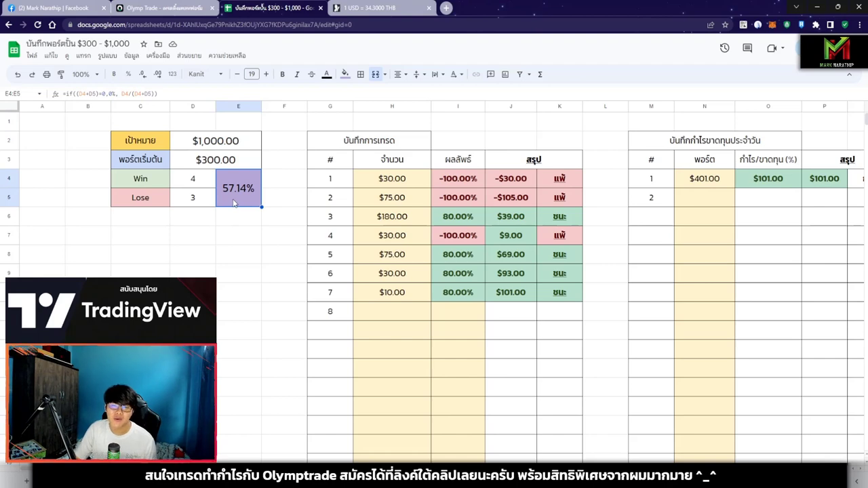
{"action": "left_click", "coordinate": [198, 187]}
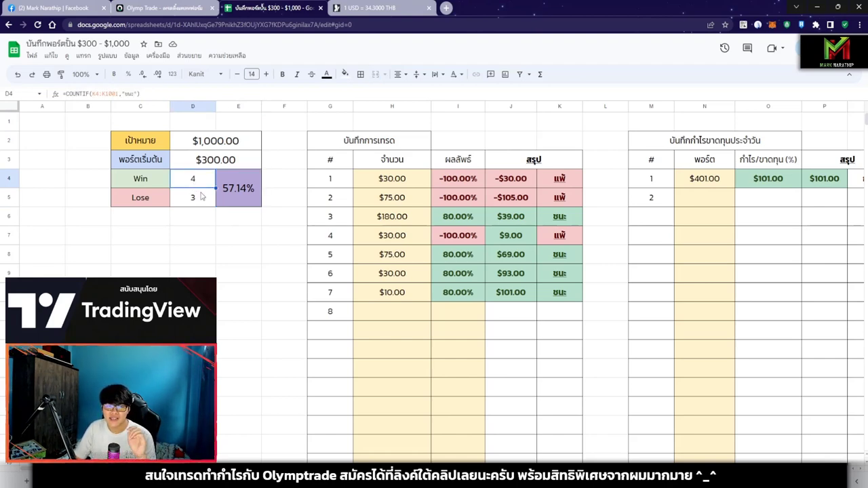
{"action": "left_click", "coordinate": [241, 198]}
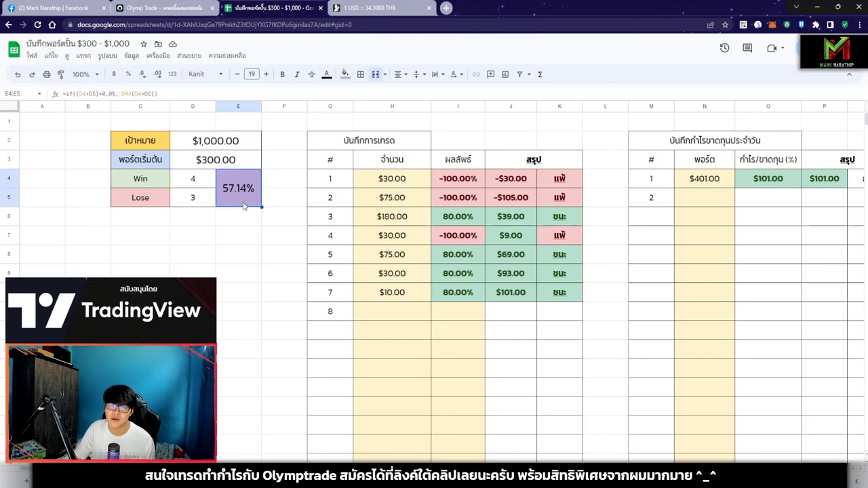
{"action": "left_click", "coordinate": [379, 318]}
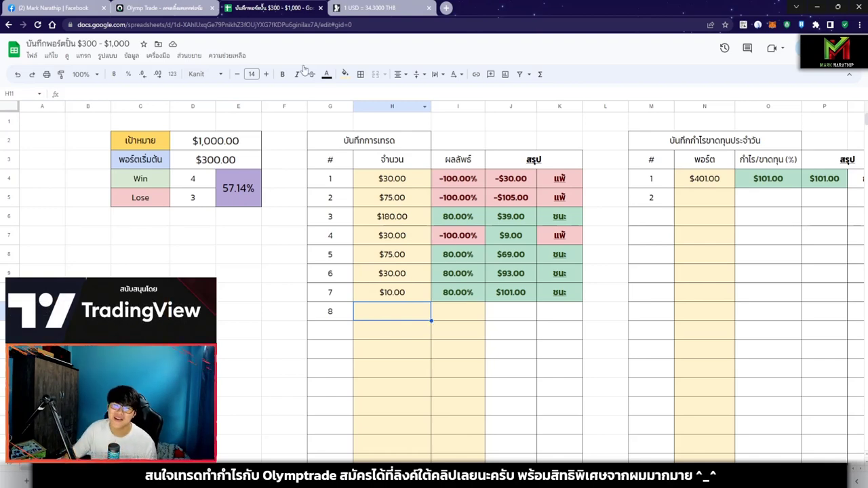
Compare the USD/CAD chart and account balance on Olymp Trade with the trade 3 entry and its running total in the spreadsheet.
{"action": "left_click", "coordinate": [163, 7]}
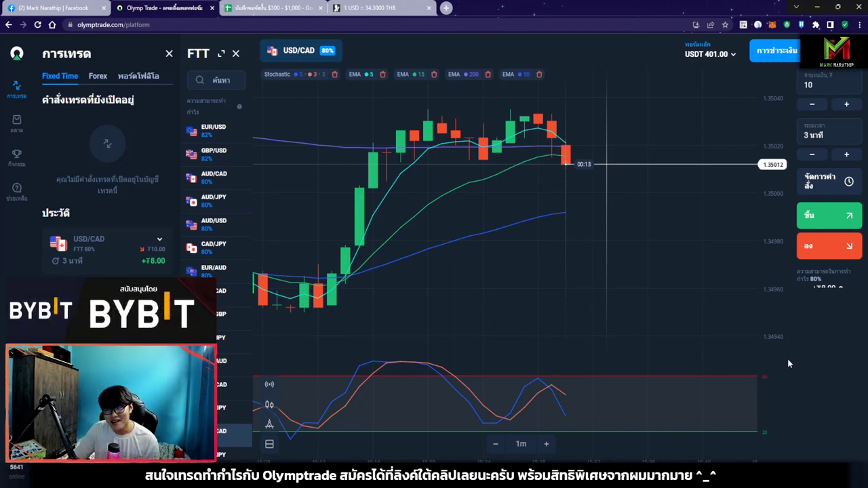
{"action": "left_click", "coordinate": [285, 7]}
{"action": "left_click", "coordinate": [457, 218]}
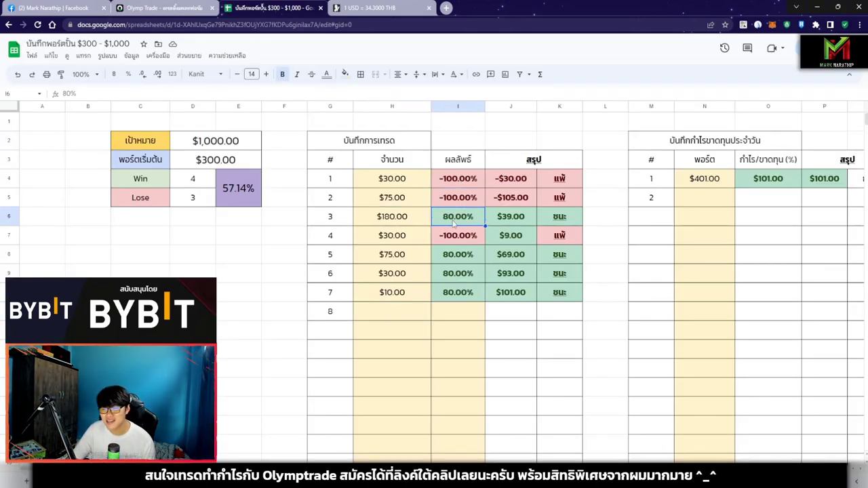
{"action": "left_click_drag", "start_coordinate": [324, 221], "coordinate": [532, 224]}
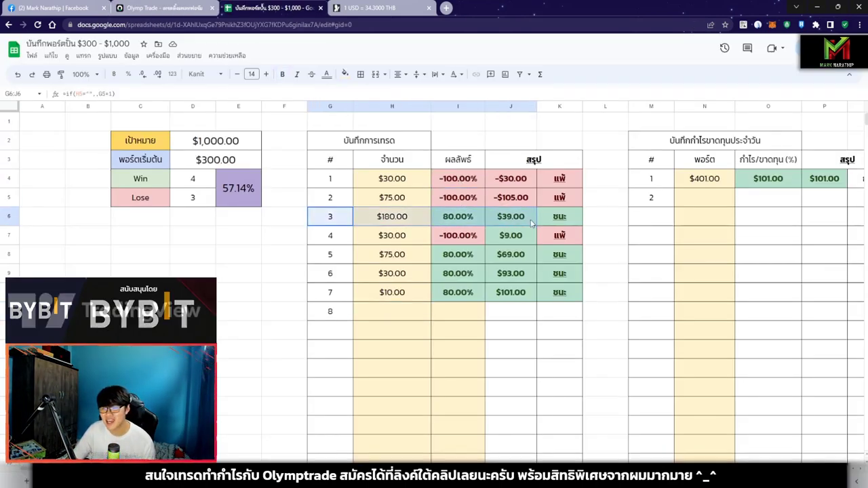
{"action": "left_click", "coordinate": [513, 221]}
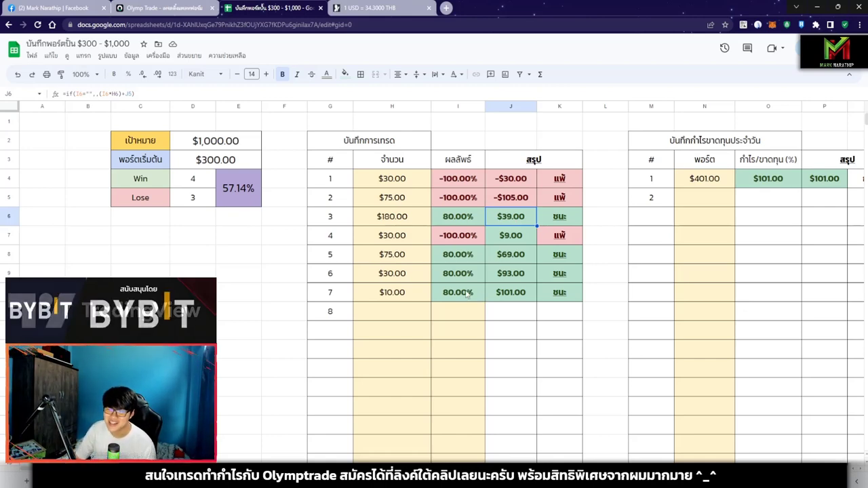
{"action": "left_click", "coordinate": [396, 328]}
{"action": "left_click", "coordinate": [405, 350]}
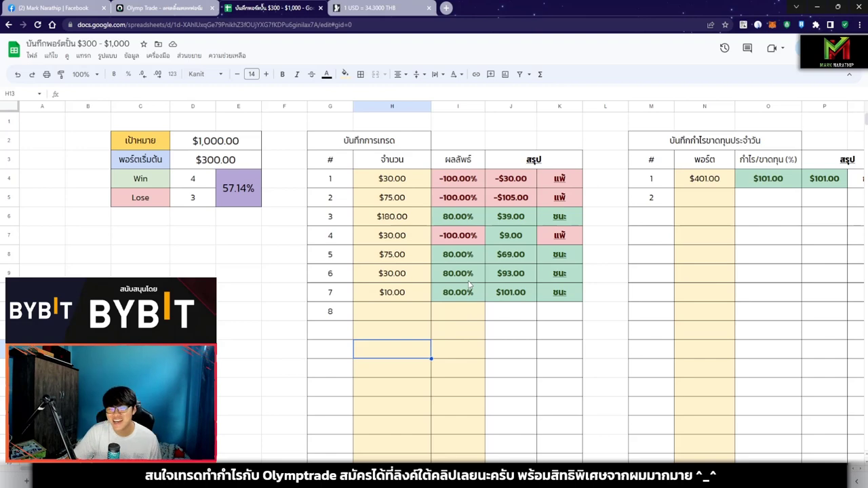
{"action": "key", "text": "ctrl+shift+Tab"}
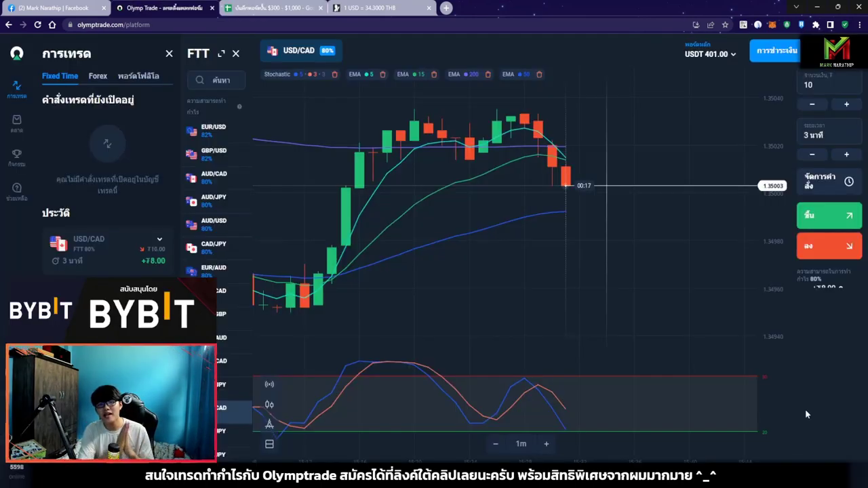